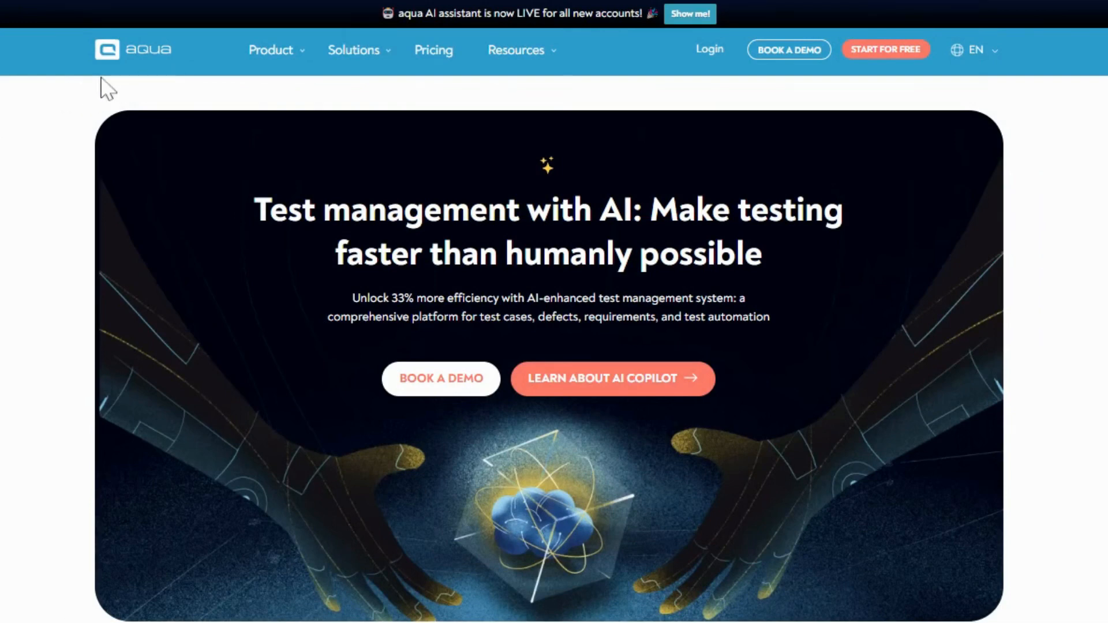
# Look through the aqua homepage and the AI Copilot feature page
pyautogui.scroll(-10, 74, 395)
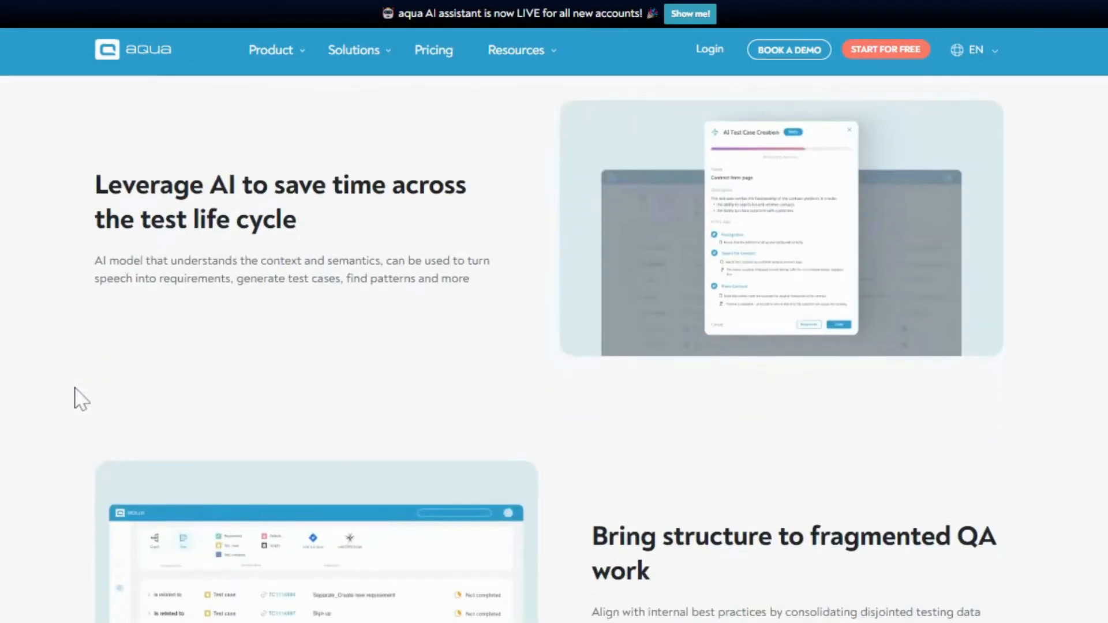
pyautogui.scroll(-15, 75, 388)
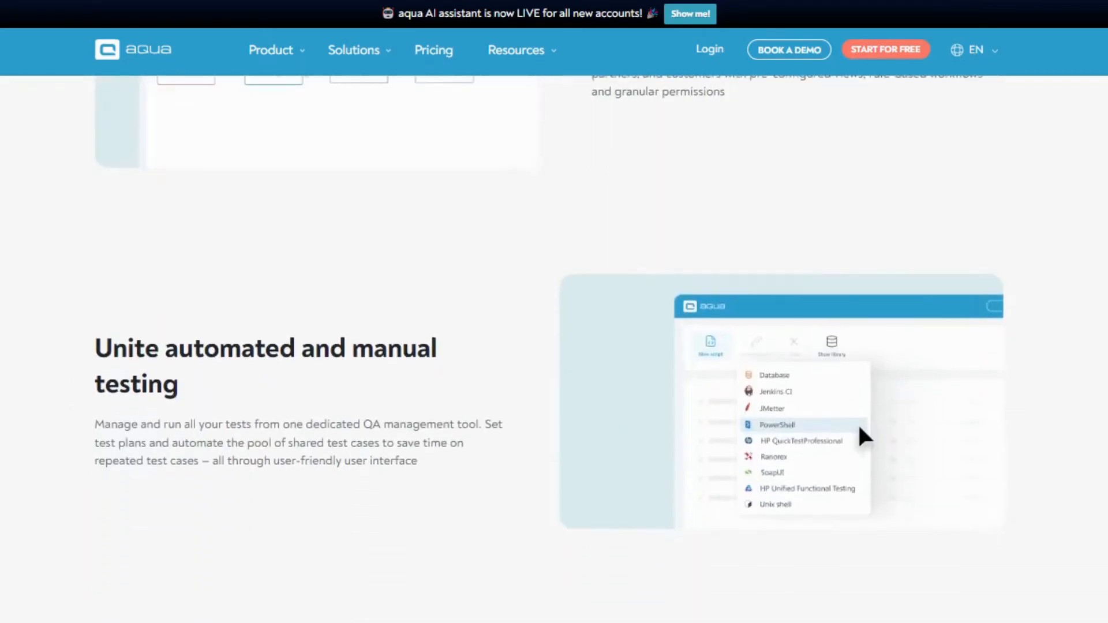
pyautogui.moveTo(257, 78)
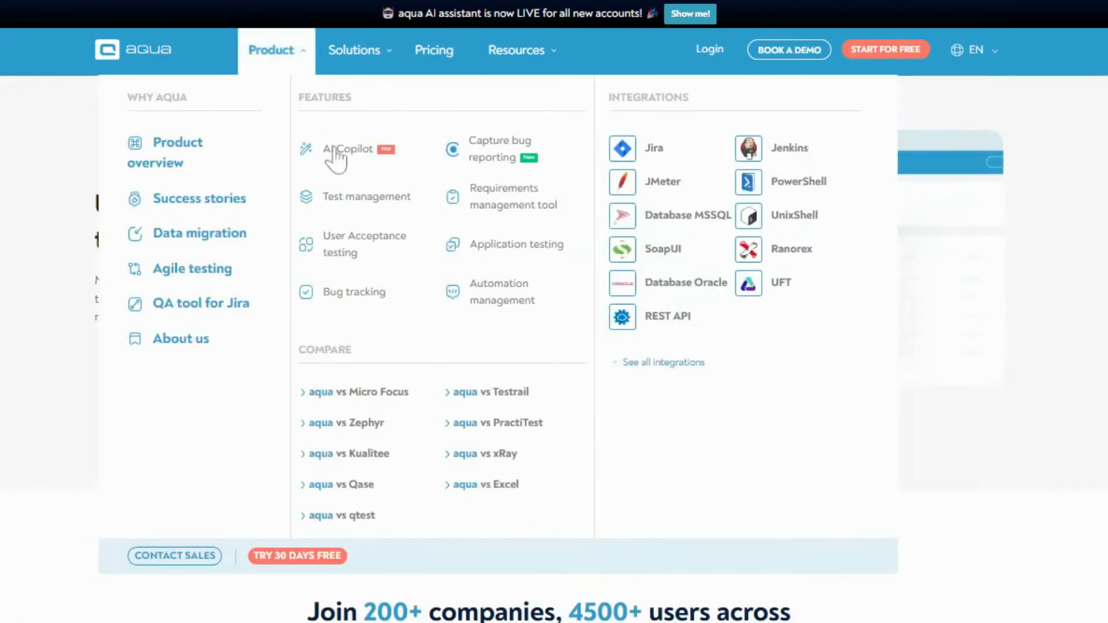
pyautogui.click(335, 152)
pyautogui.scroll(-10, 119, 497)
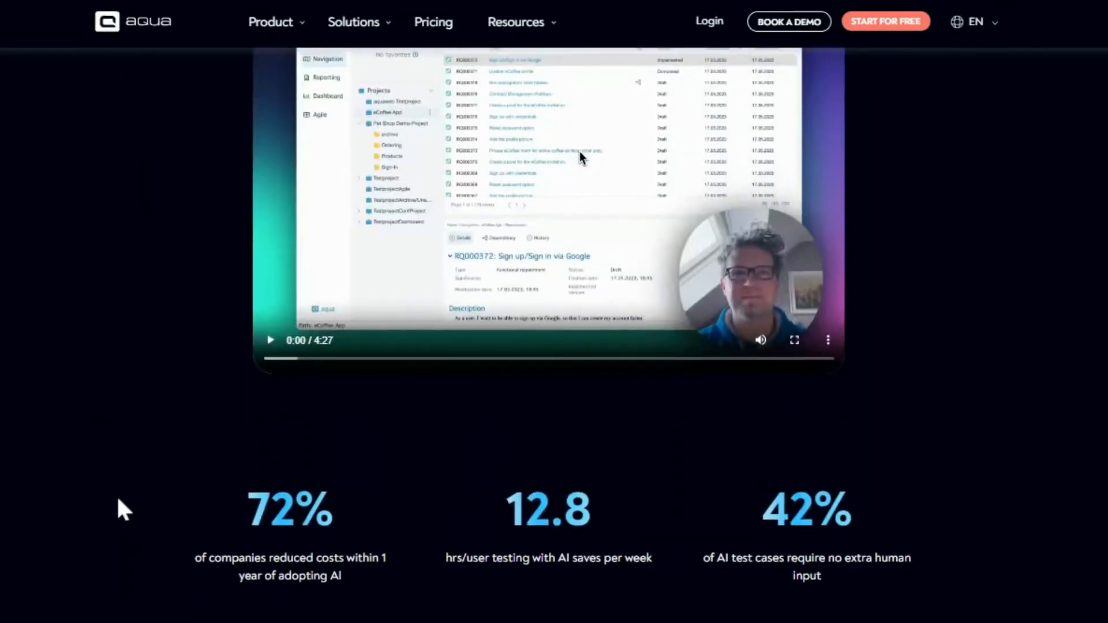
pyautogui.scroll(-15, 116, 494)
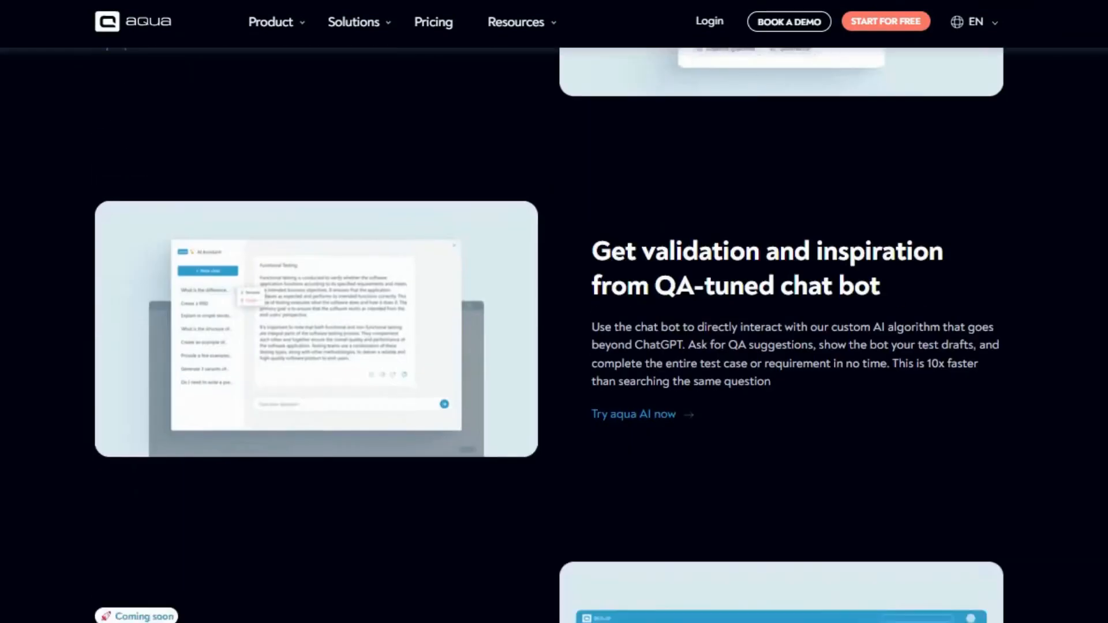
pyautogui.scroll(-9, 548, 329)
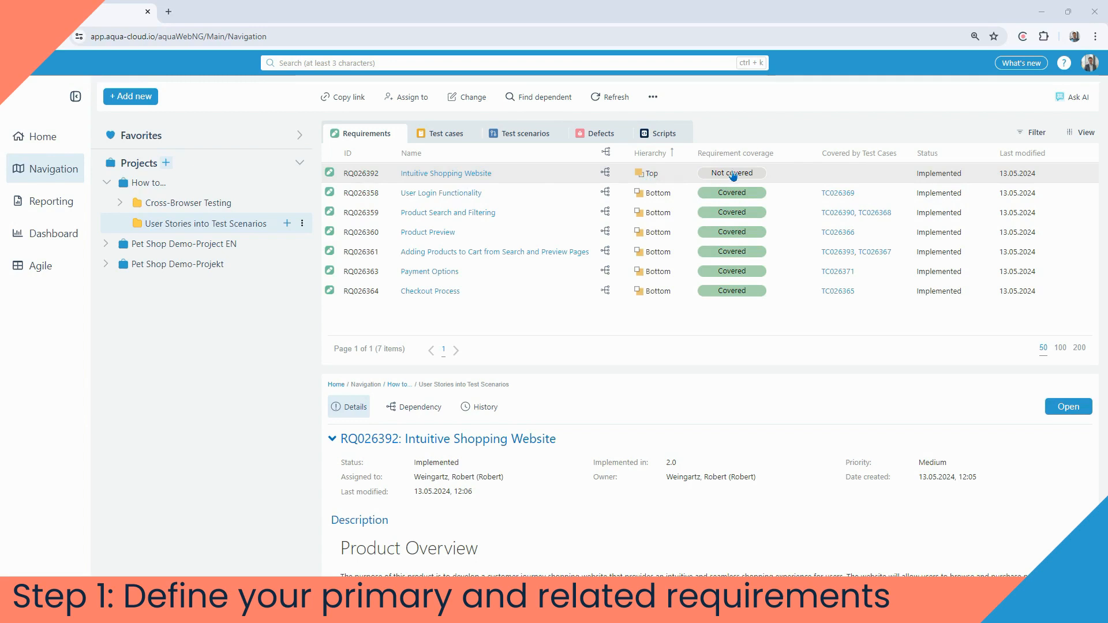
# View the User Login Functionality requirement and find the requirements that depend on Intuitive Shopping Website
pyautogui.click(686, 191)
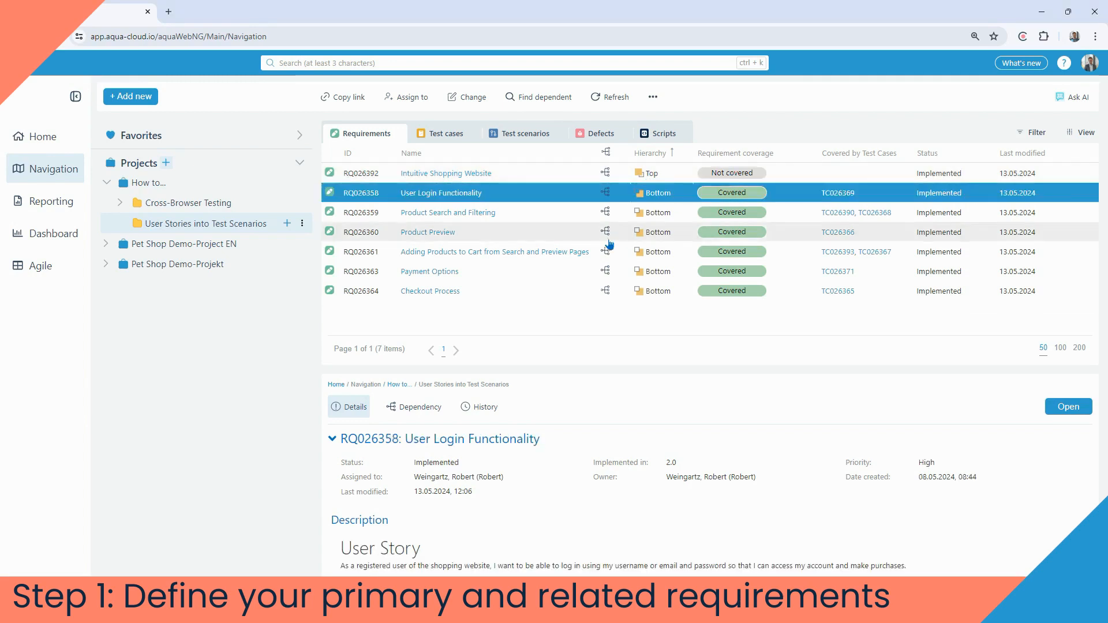
pyautogui.scroll(-2, 526, 515)
pyautogui.rightClick(647, 173)
pyautogui.moveTo(707, 328)
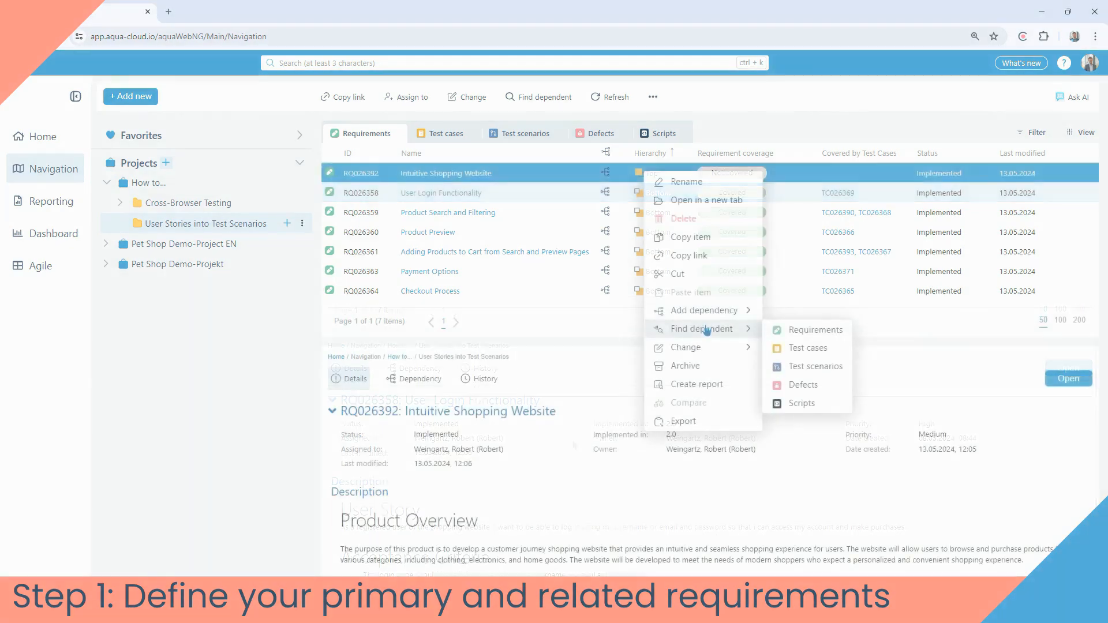
pyautogui.click(833, 333)
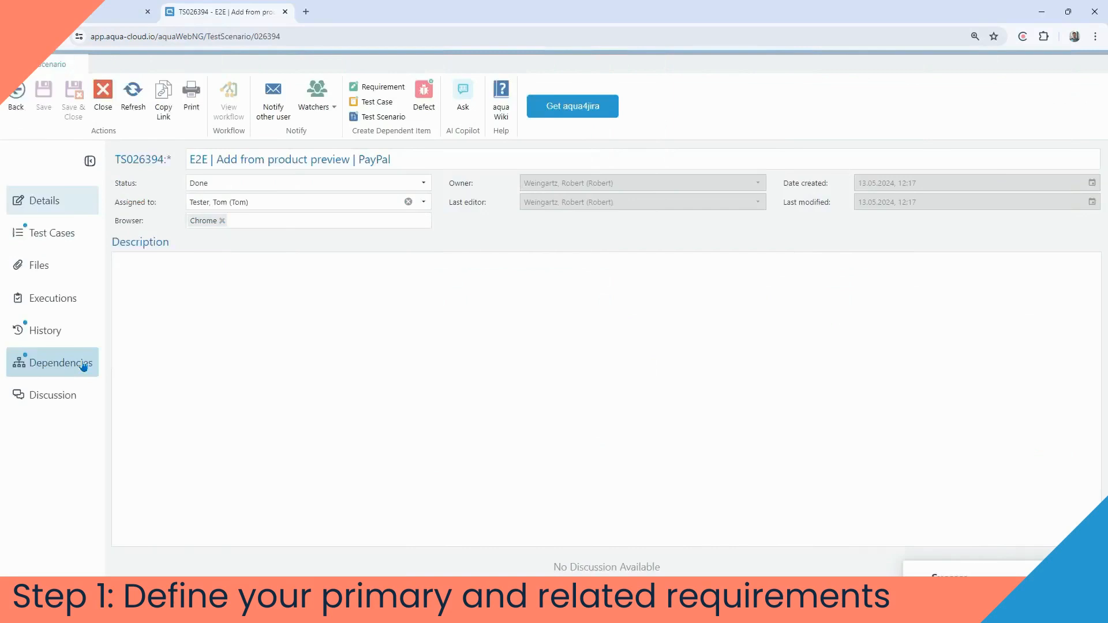
# Show the dependency graph of the E2E | Add from product preview | PayPal test scenario in the alternative graph layout
pyautogui.click(84, 363)
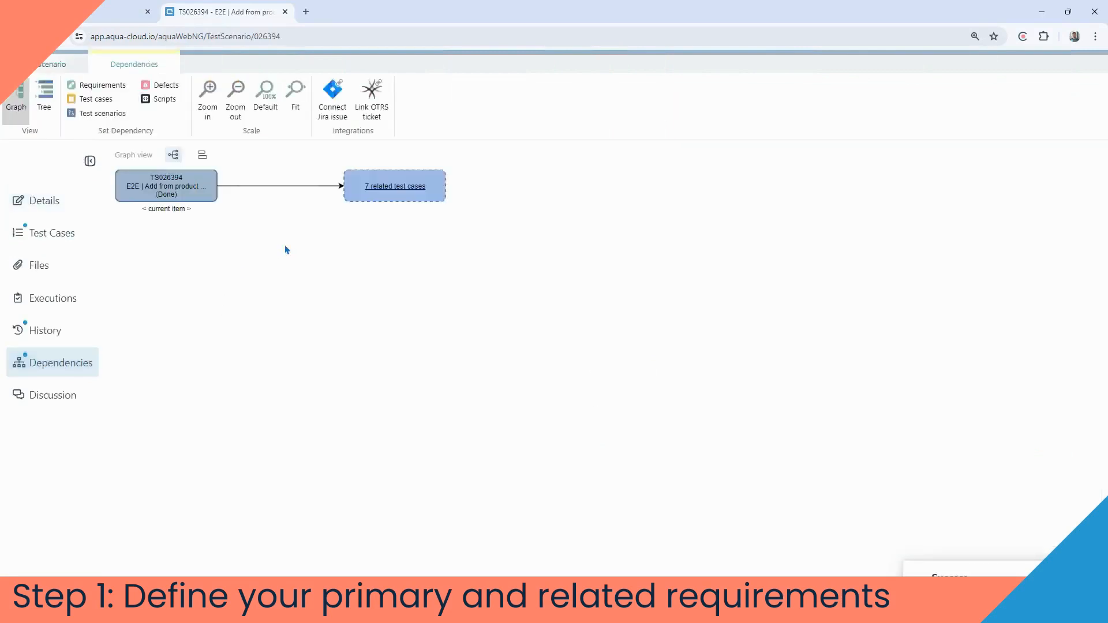
pyautogui.click(202, 155)
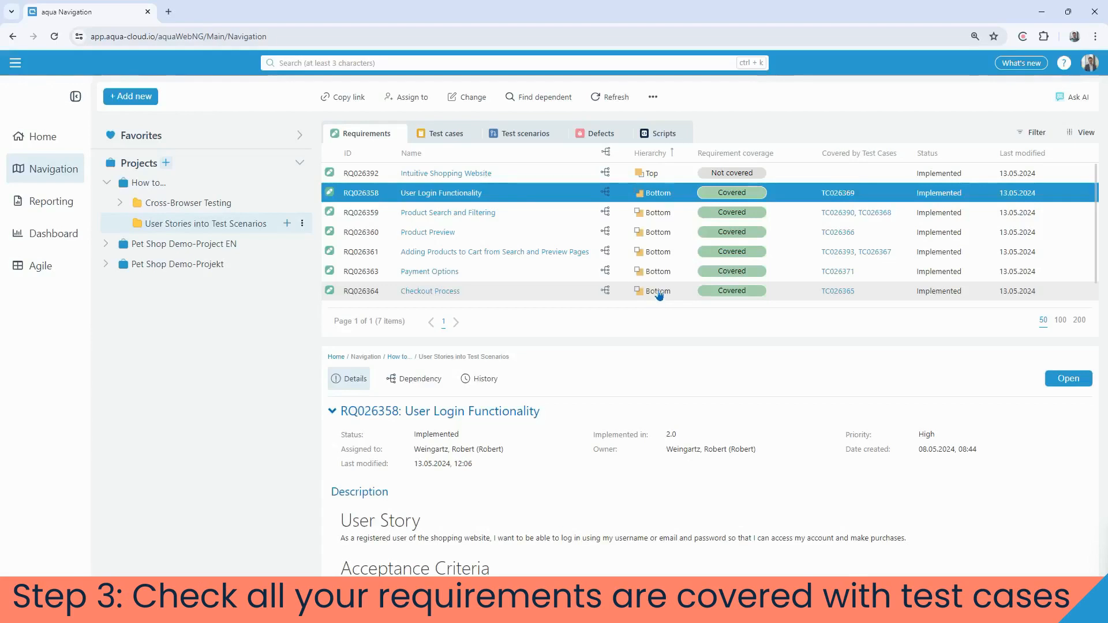
# Filter the requirements list to those dependent on the top-level requirement Intuitive Shopping Website
pyautogui.click(645, 175)
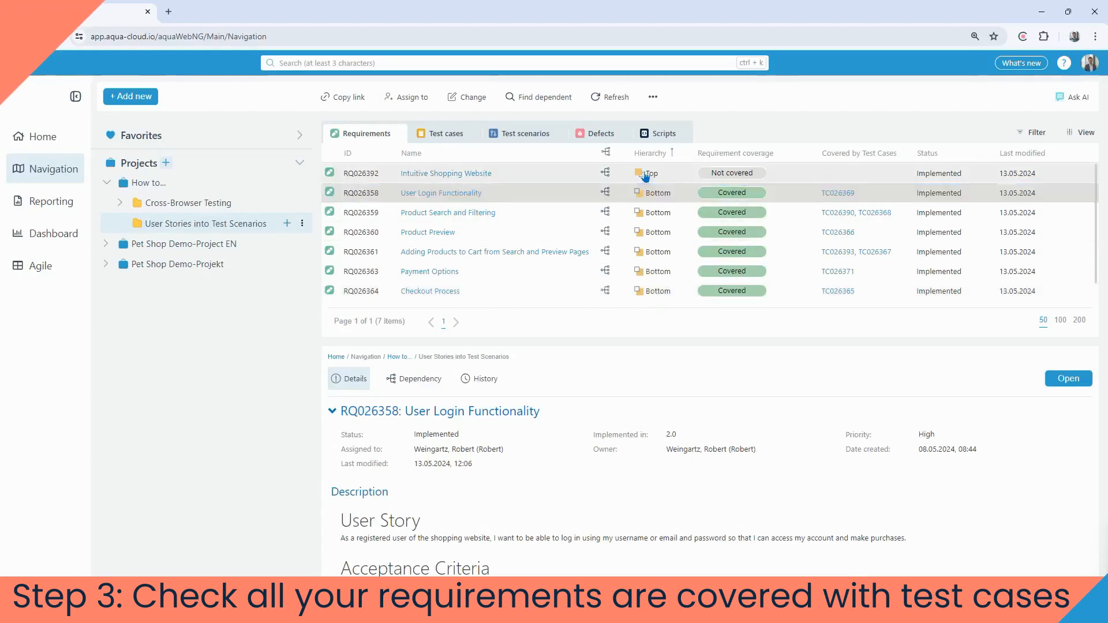
pyautogui.rightClick(645, 175)
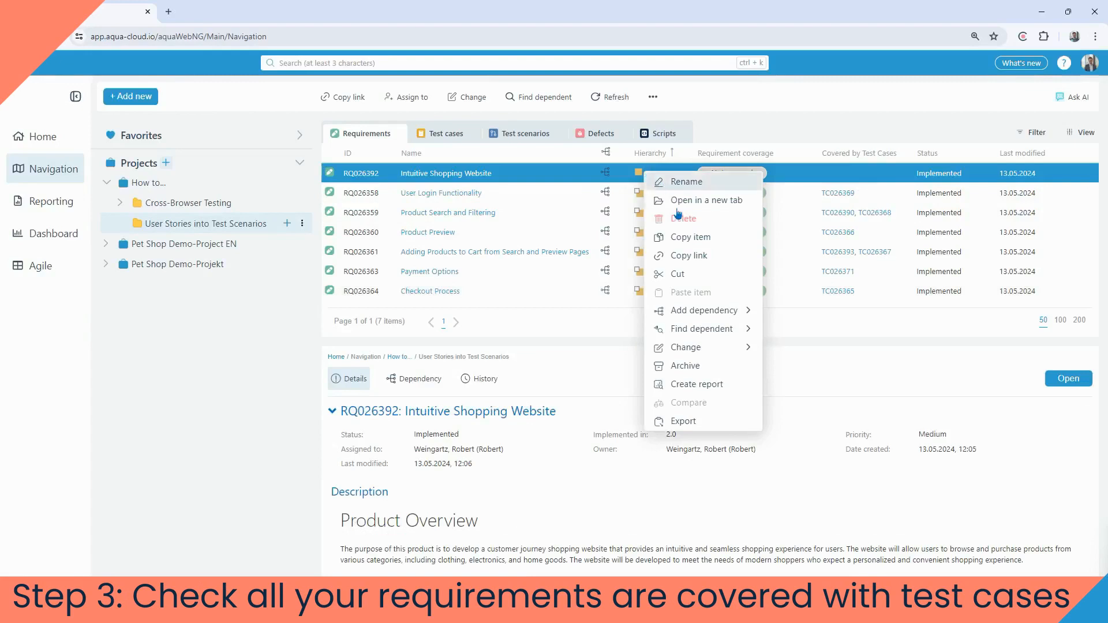
pyautogui.moveTo(705, 329)
pyautogui.click(833, 332)
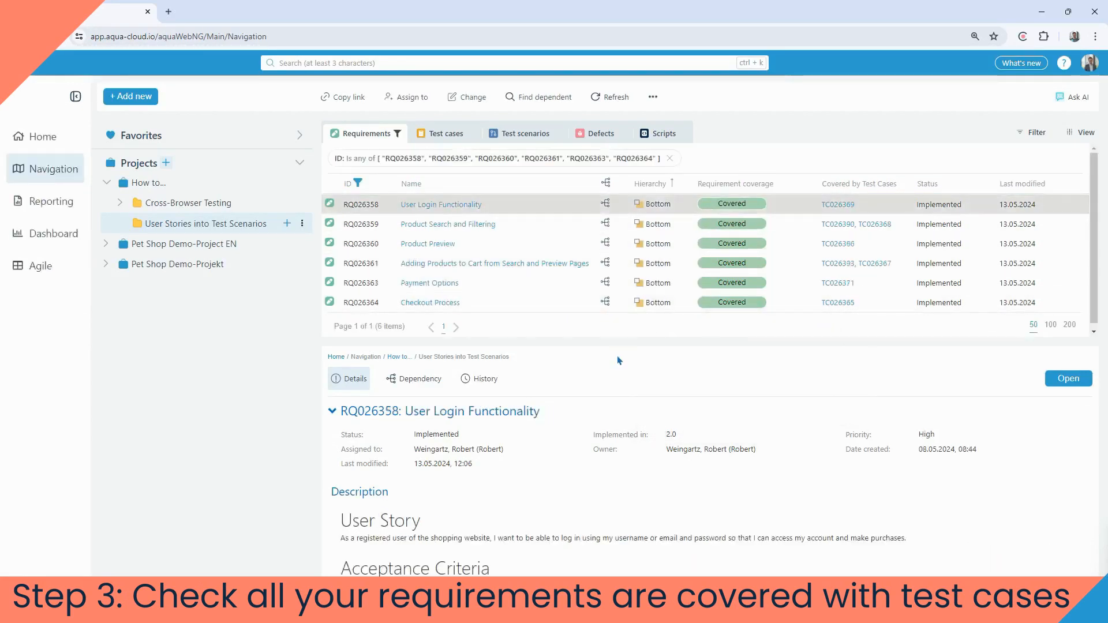
# Enlarge the requirements list, select all filtered requirements and find their dependent test cases
pyautogui.moveTo(614, 342); pyautogui.dragTo(626, 412)
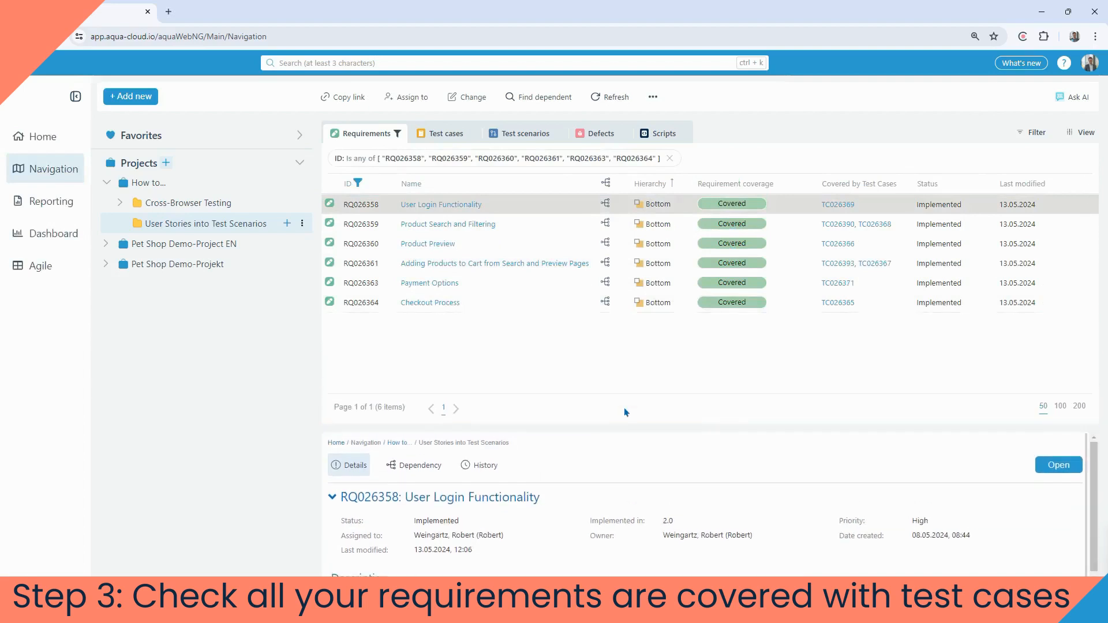
pyautogui.click(662, 305)
pyautogui.hotkey('ctrl', 'a')
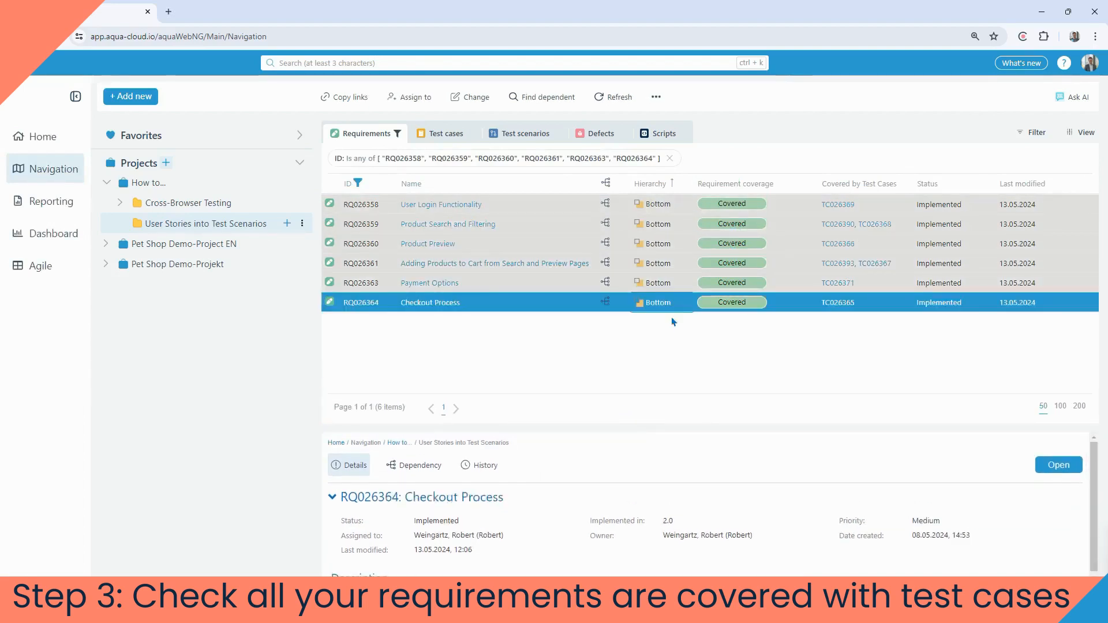
pyautogui.rightClick(664, 254)
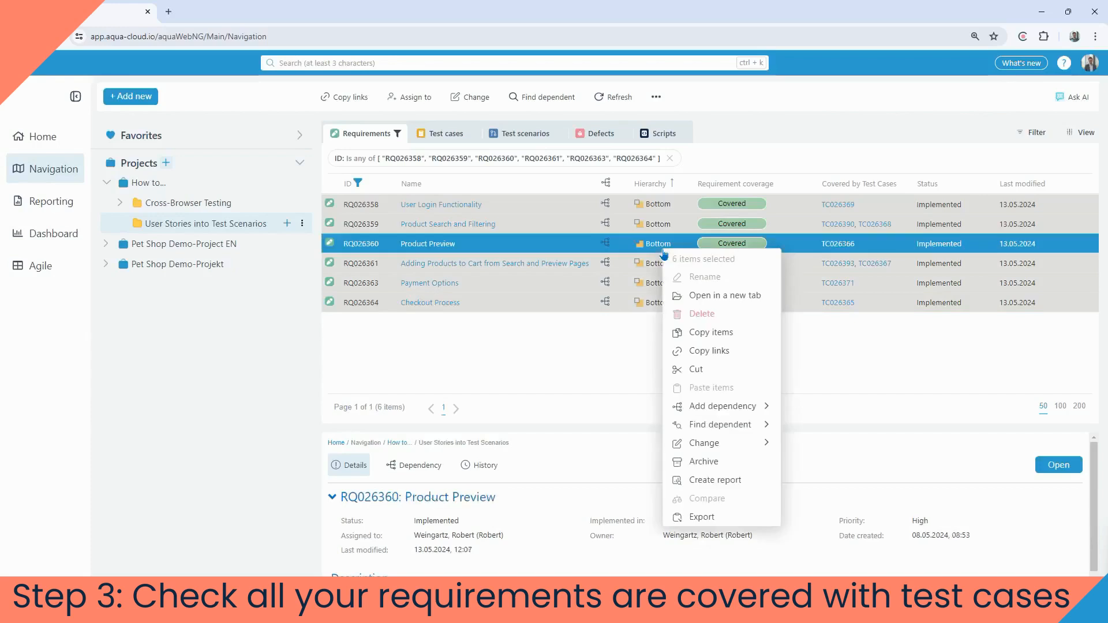
pyautogui.moveTo(744, 426)
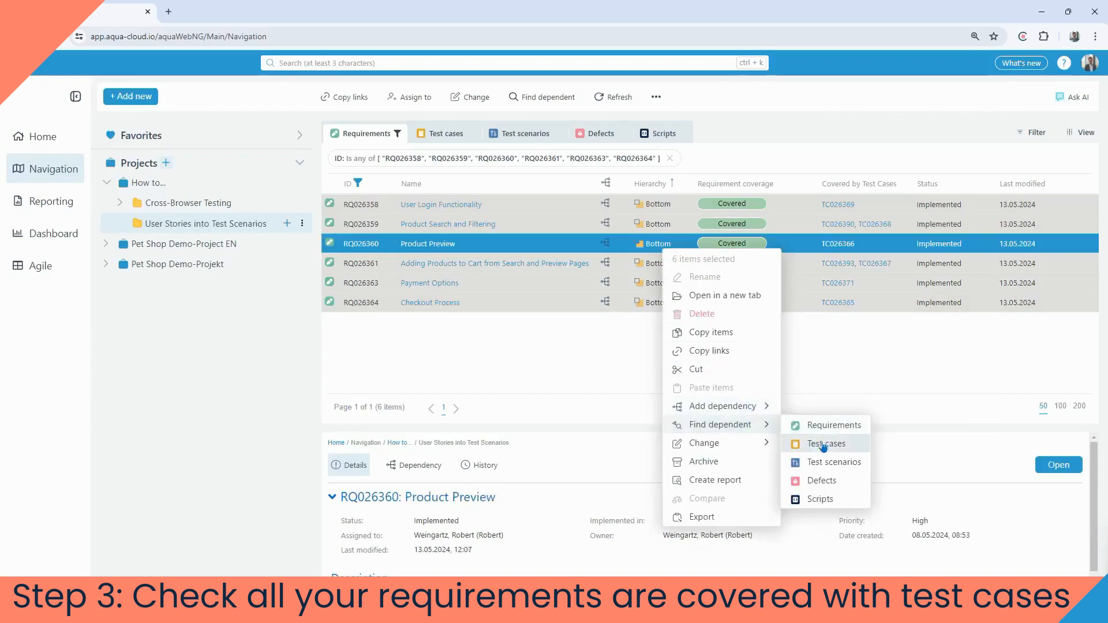
pyautogui.click(823, 444)
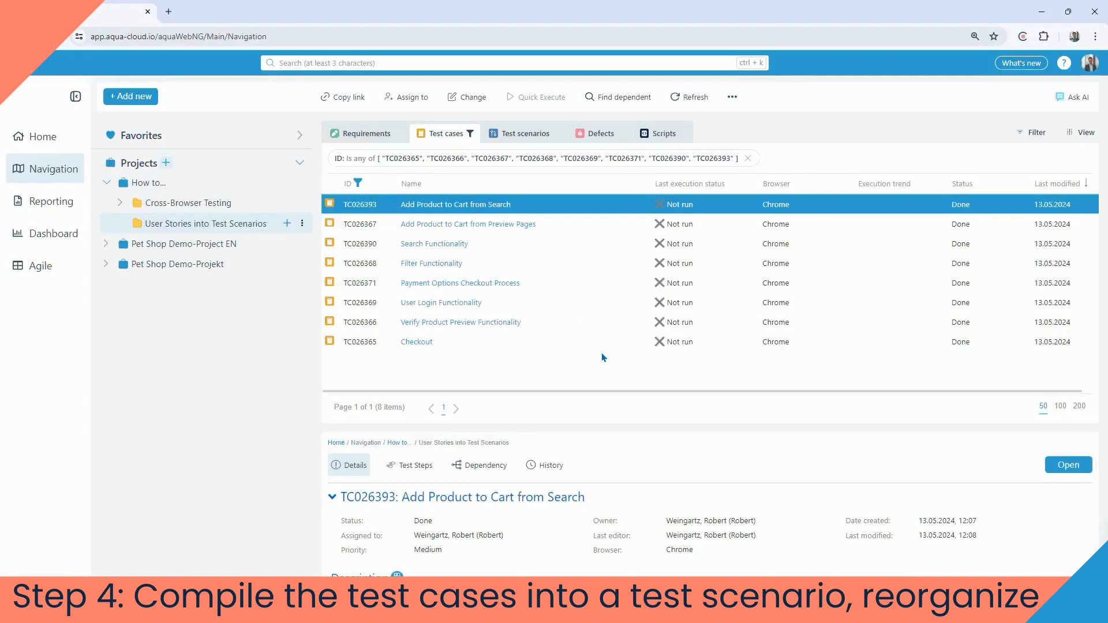
# Create a new test scenario from all the filtered test cases
pyautogui.click(671, 346)
pyautogui.hotkey('ctrl', 'a')
pyautogui.rightClick(685, 246)
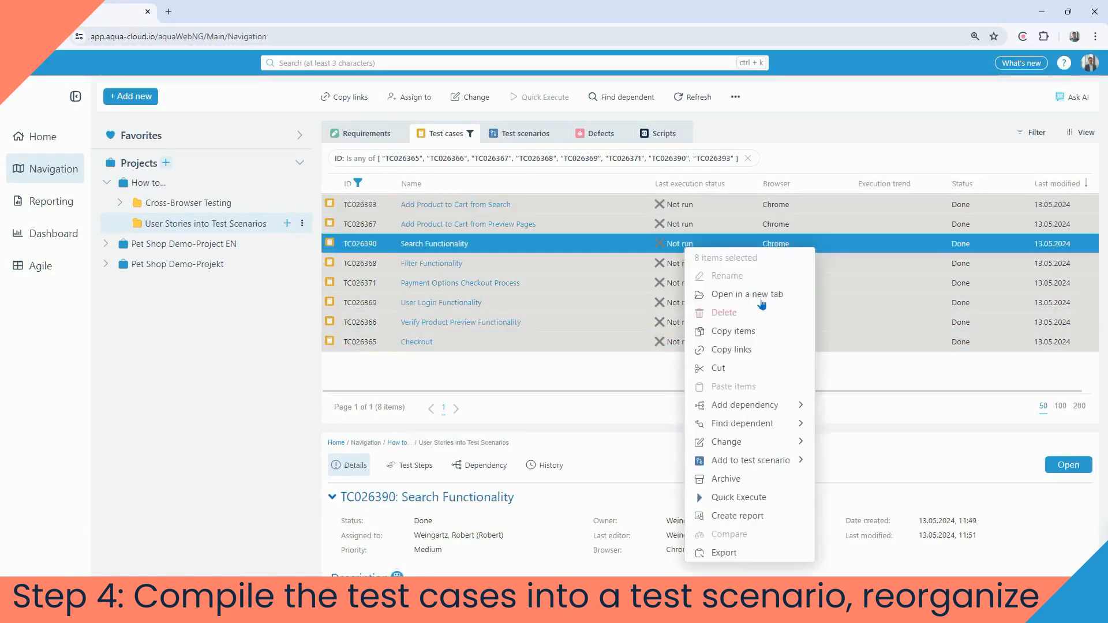
pyautogui.moveTo(783, 469)
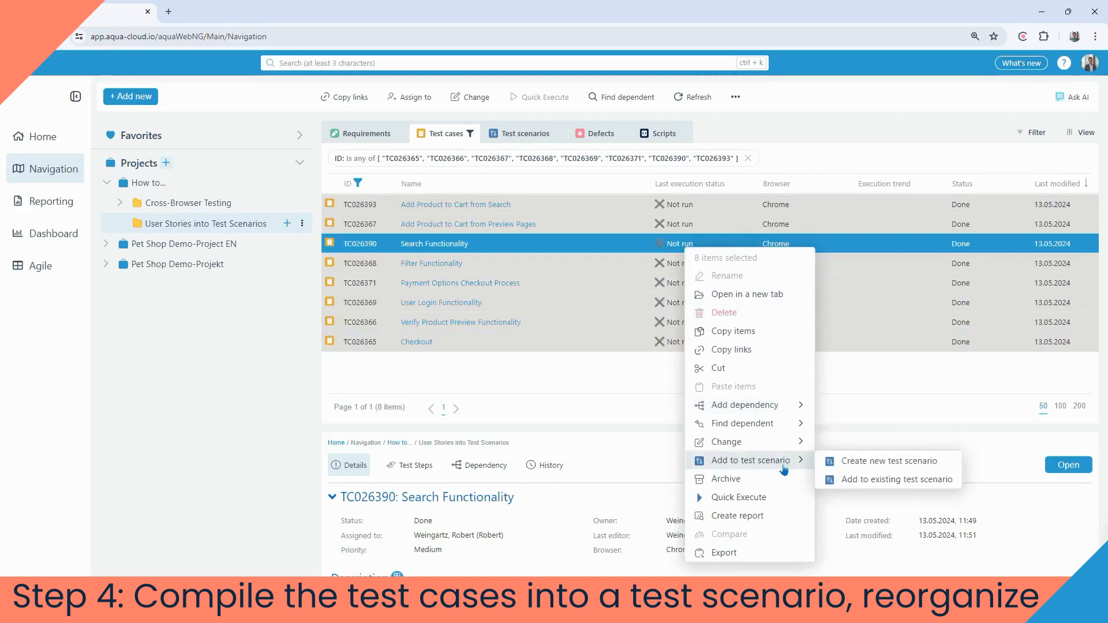
pyautogui.click(889, 462)
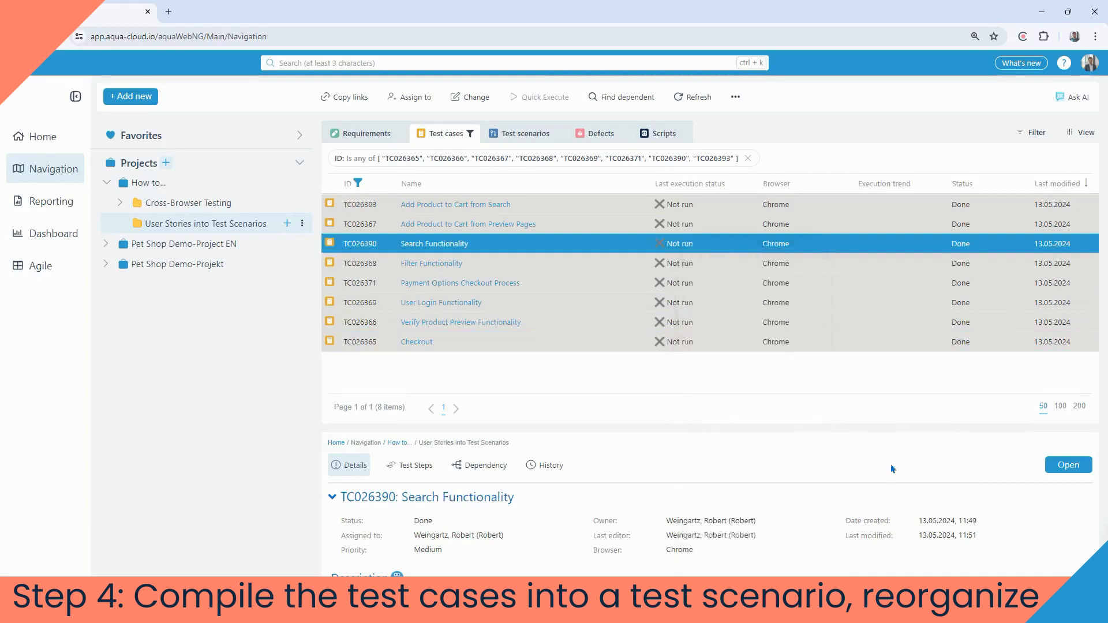
pyautogui.doubleClick(704, 195)
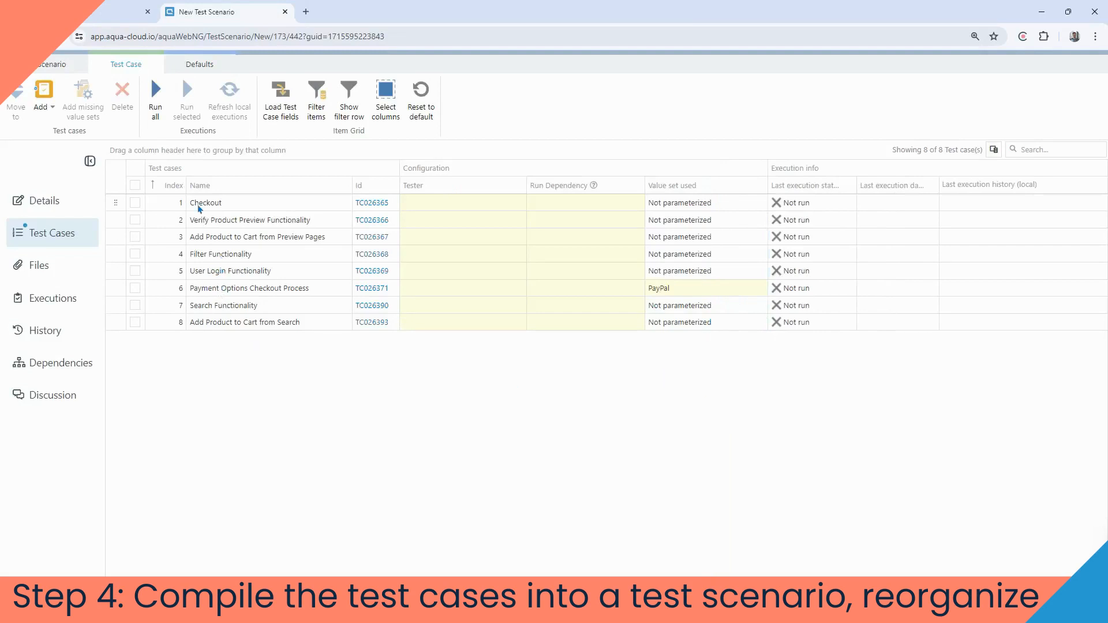
# Reorder the test cases: User Login, Search, Filter, Product Preview, Add to Cart from Preview Pages, Add to Cart from Search, Payment Options, Checkout
pyautogui.moveTo(113, 202); pyautogui.dragTo(113, 326)
pyautogui.moveTo(116, 254); pyautogui.dragTo(109, 199)
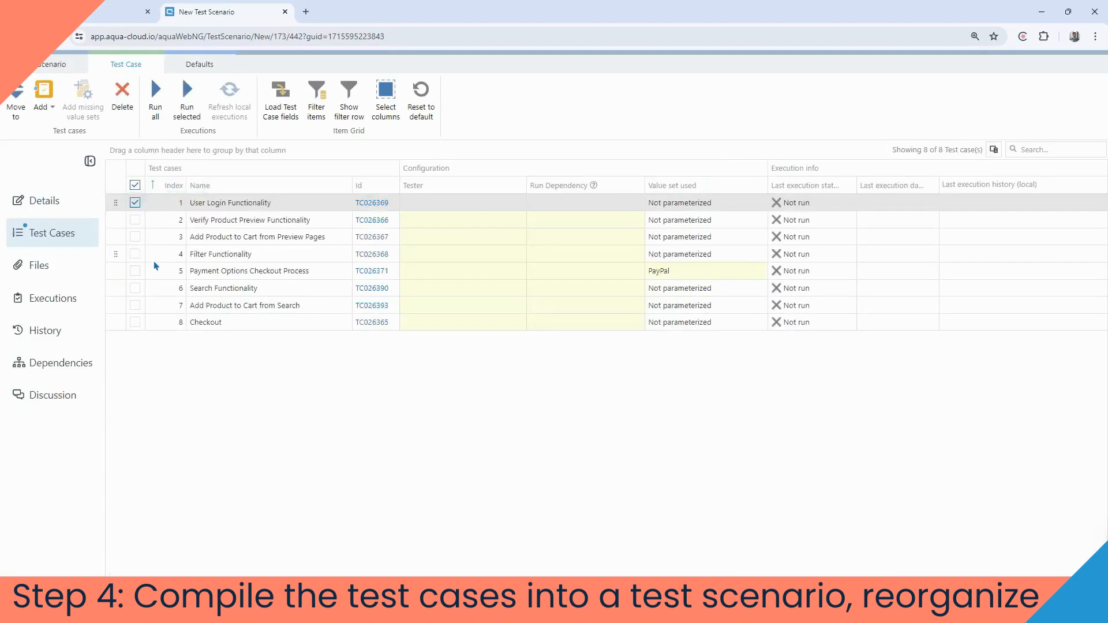
pyautogui.moveTo(115, 288); pyautogui.dragTo(114, 220)
pyautogui.moveTo(115, 270); pyautogui.dragTo(112, 238)
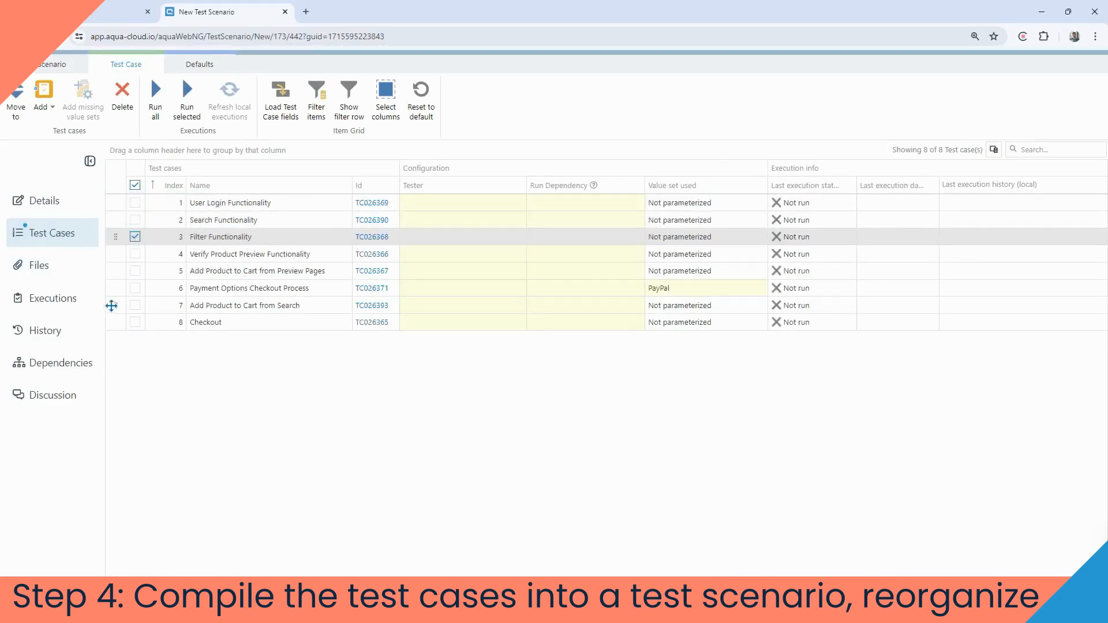
pyautogui.moveTo(110, 305); pyautogui.dragTo(112, 289)
# Remove the Add Product to Cart from Search test case from the scenario
pyautogui.click(134, 221)
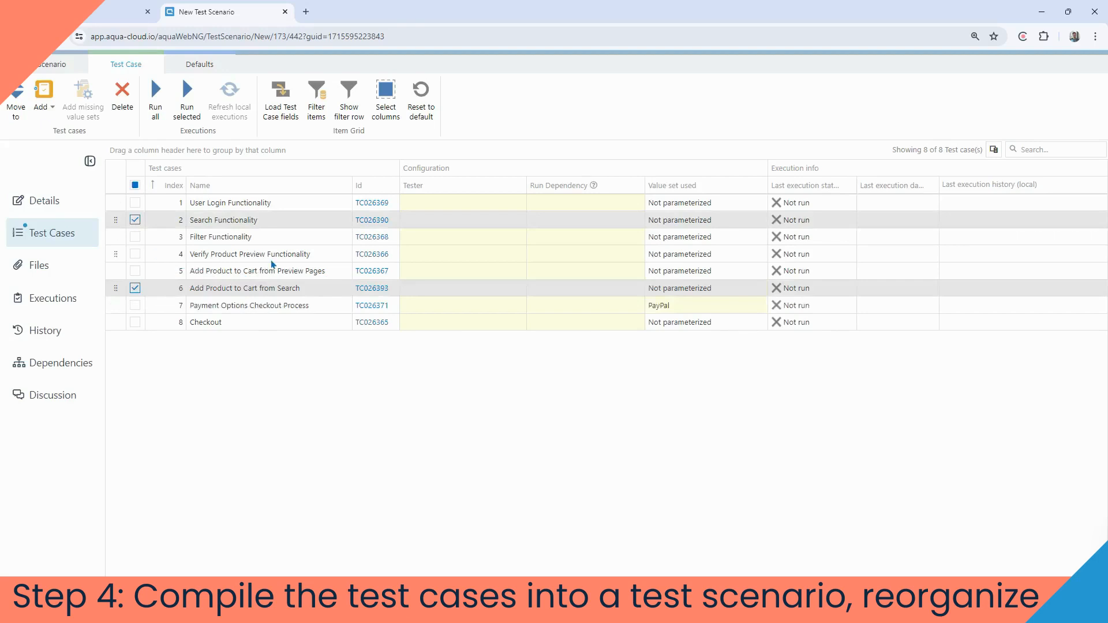
pyautogui.click(242, 290)
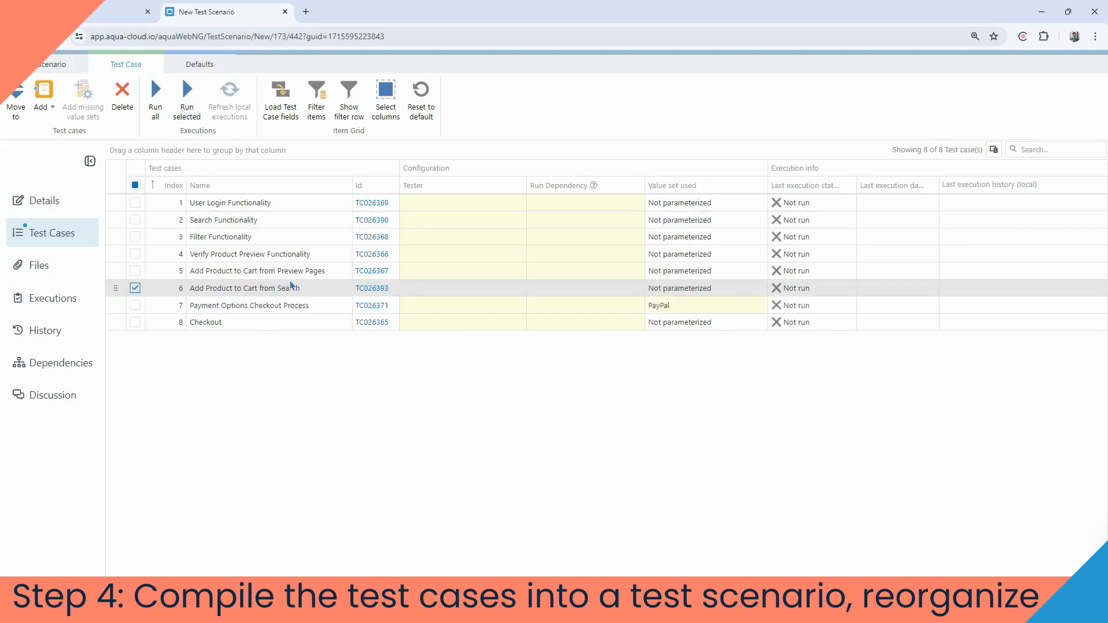
pyautogui.press('Delete')
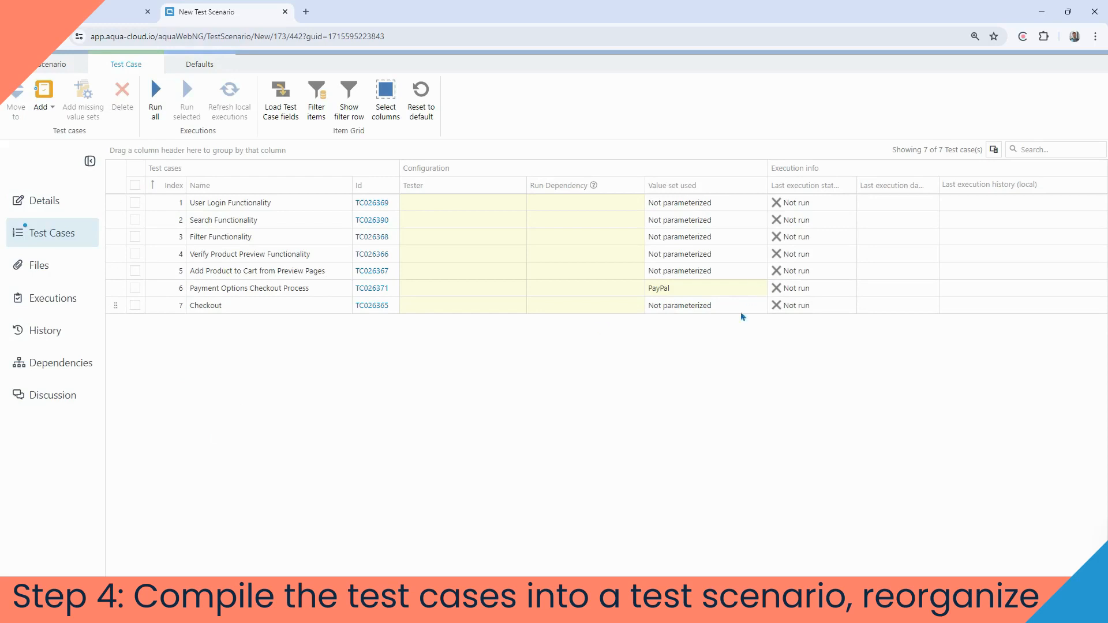
# Choose the PayPal value set for Payment Options Checkout Process and assign the first listed tester to all test cases
pyautogui.click(757, 292)
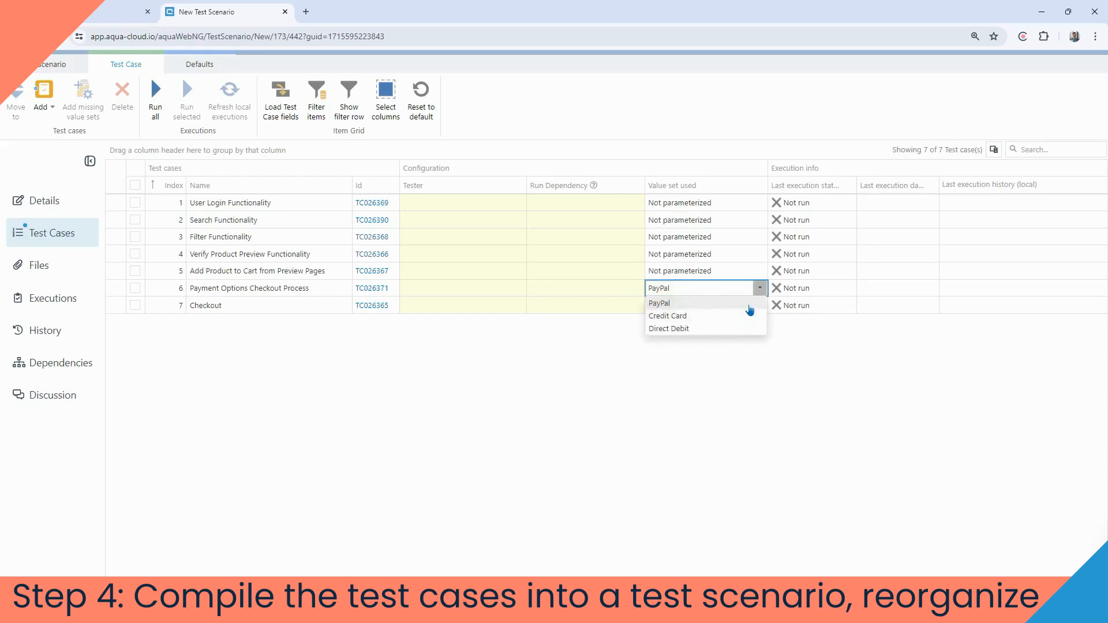
pyautogui.click(749, 306)
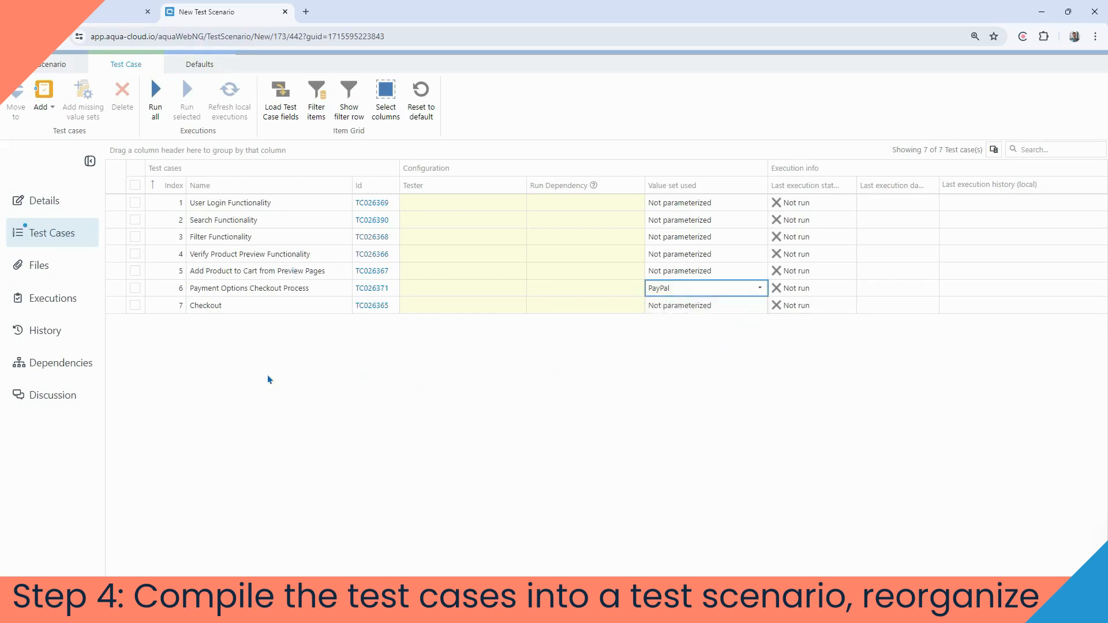
pyautogui.click(135, 186)
pyautogui.click(520, 205)
pyautogui.click(438, 225)
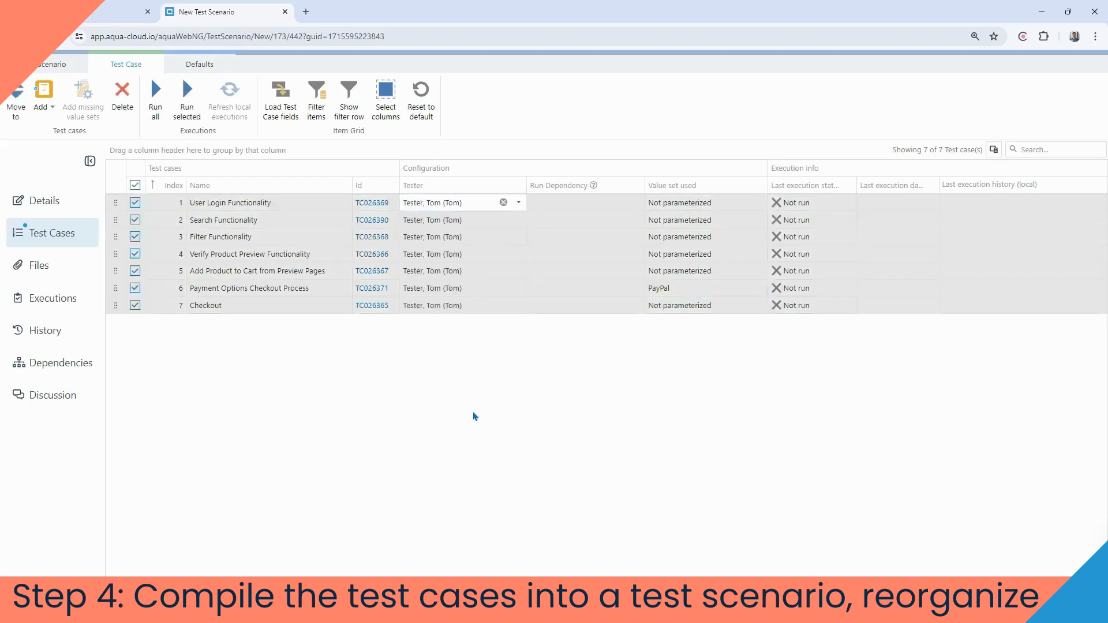
pyautogui.click(455, 393)
# Set the run dependency of test cases 2 to 7 to 1! in one bulk edit
pyautogui.click(135, 219)
pyautogui.click(135, 305)
pyautogui.click(135, 237)
pyautogui.click(135, 254)
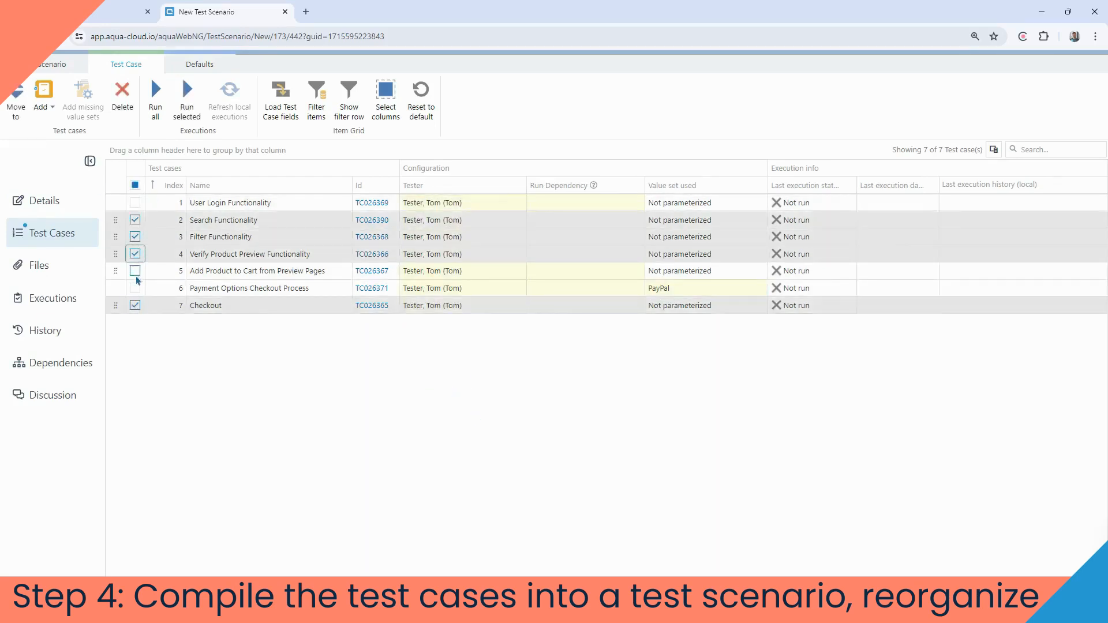
pyautogui.click(135, 271)
pyautogui.click(135, 288)
pyautogui.click(572, 220)
pyautogui.write('1!')
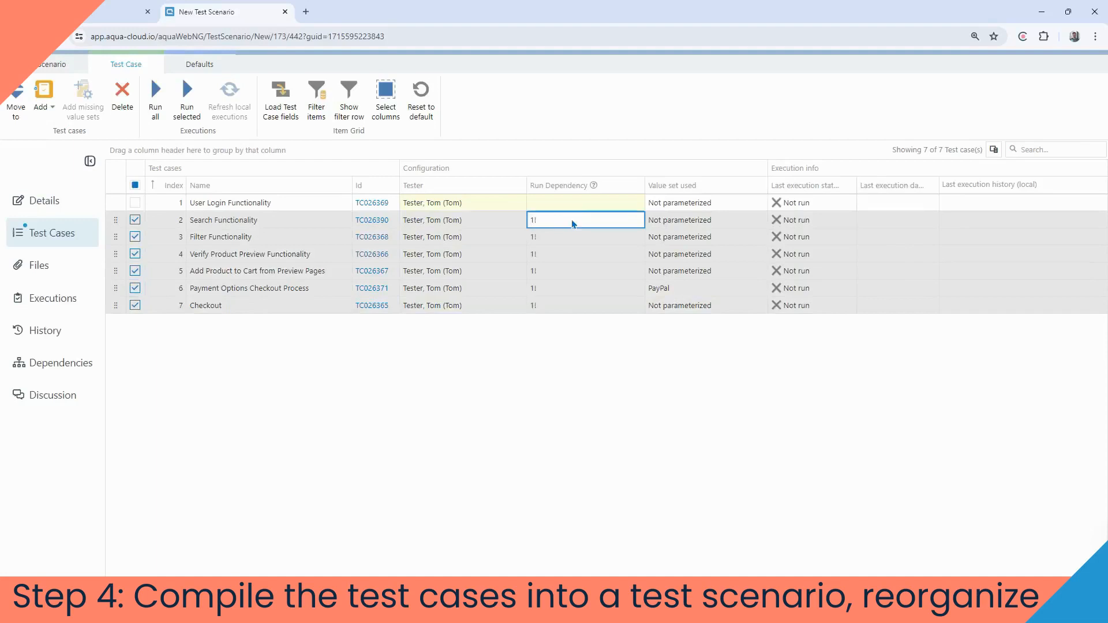
pyautogui.click(490, 428)
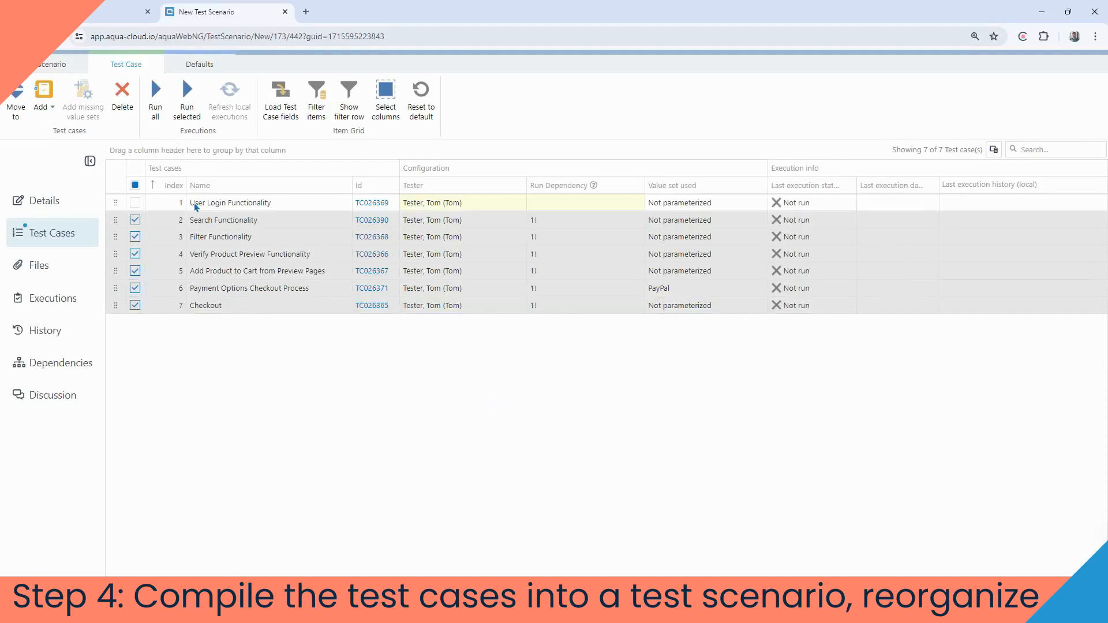
# Clear the test case selection and set the run dependency of the Checkout test case to 1!,6!
pyautogui.click(135, 221)
pyautogui.click(547, 307)
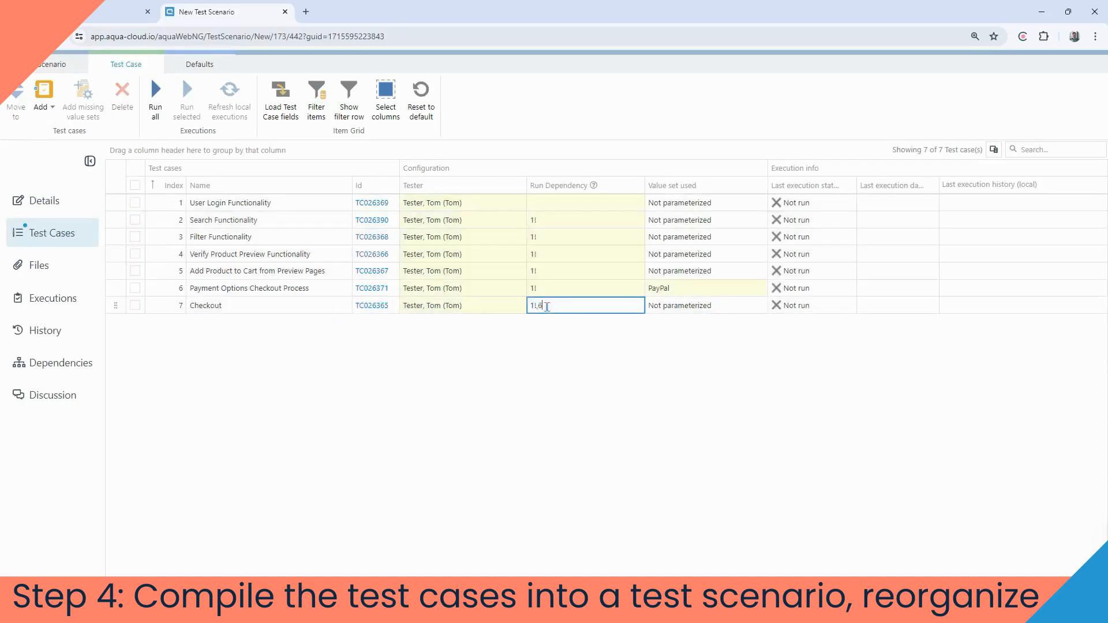
pyautogui.click(549, 364)
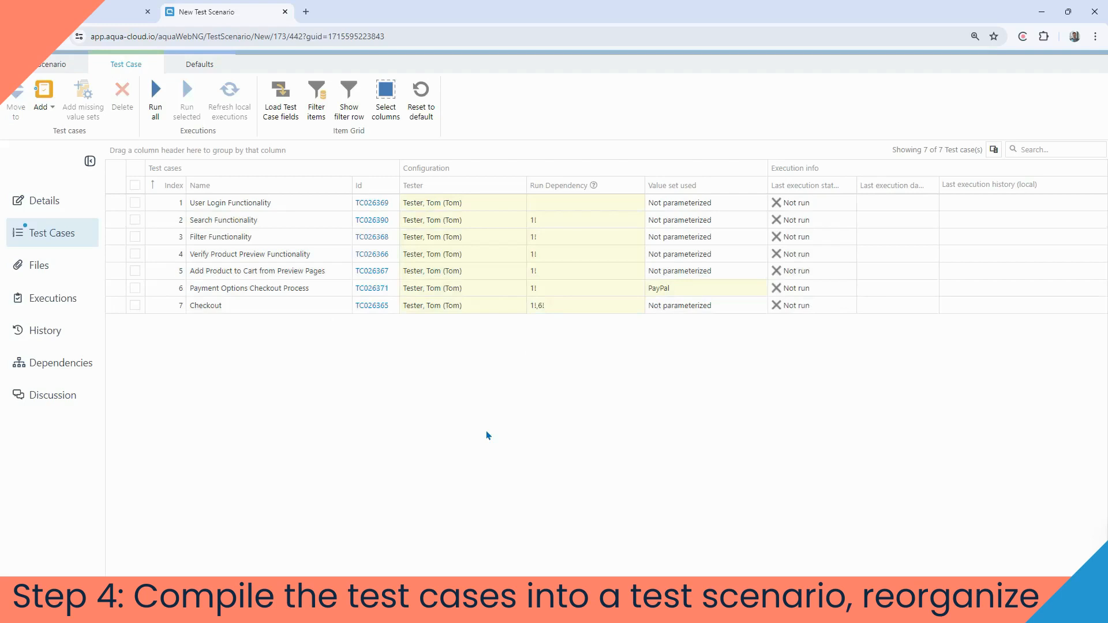
# Add the Status column to the scenario's test case grid from the available columns
pyautogui.click(994, 149)
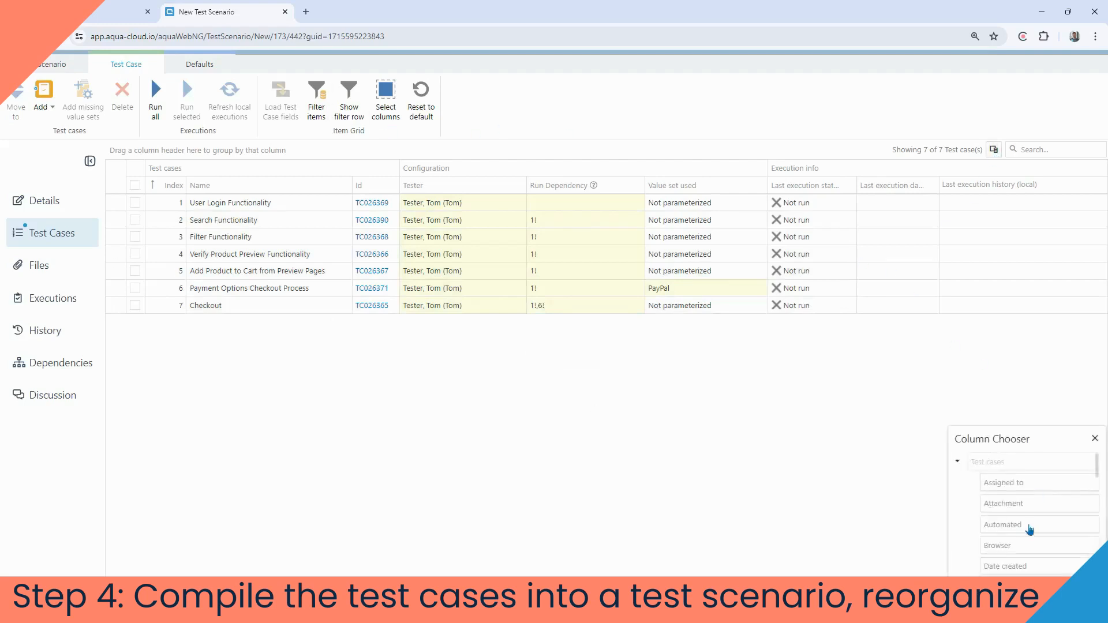
pyautogui.scroll(-5, 1007, 555)
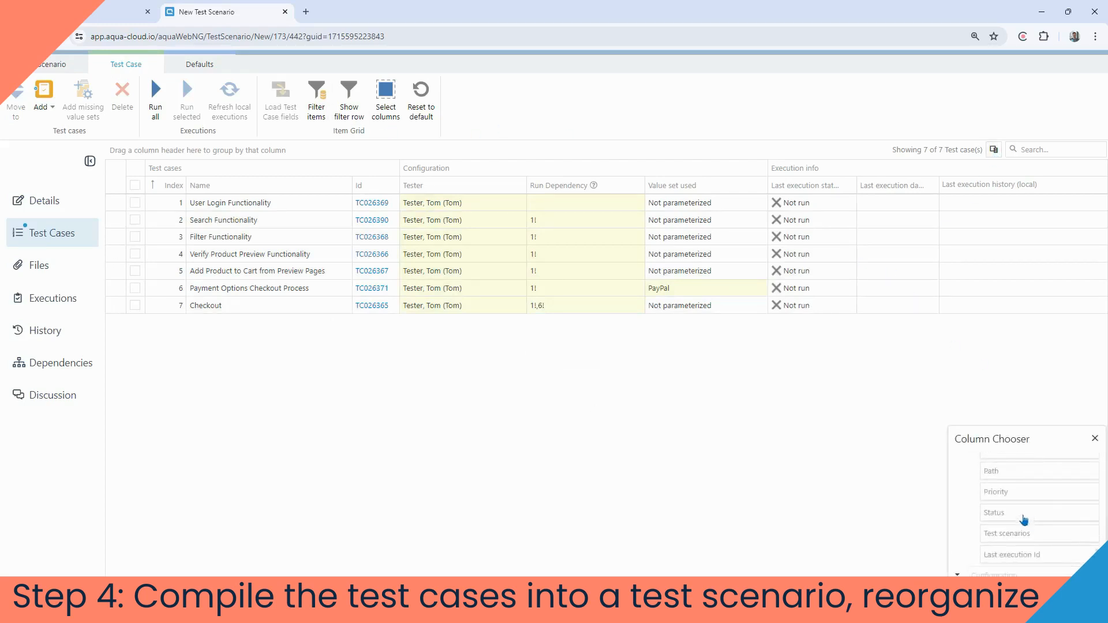
pyautogui.moveTo(1024, 521); pyautogui.dragTo(359, 272)
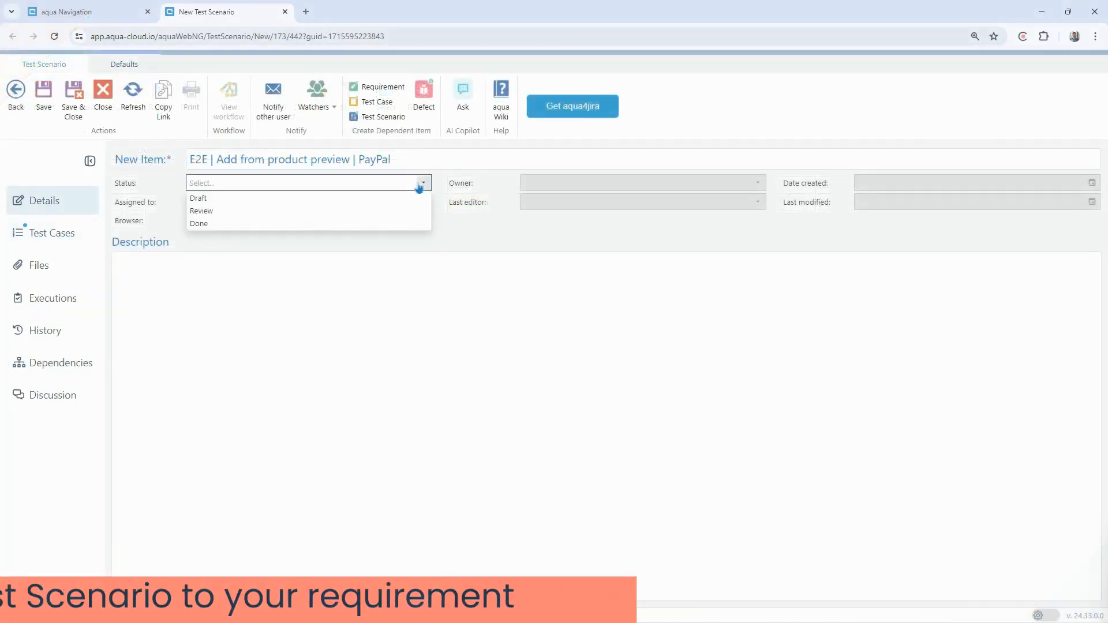
# Set the scenario's status to Done, assign it to the first listed tester, choose Chrome as browser and save it
pyautogui.click(304, 226)
pyautogui.click(289, 202)
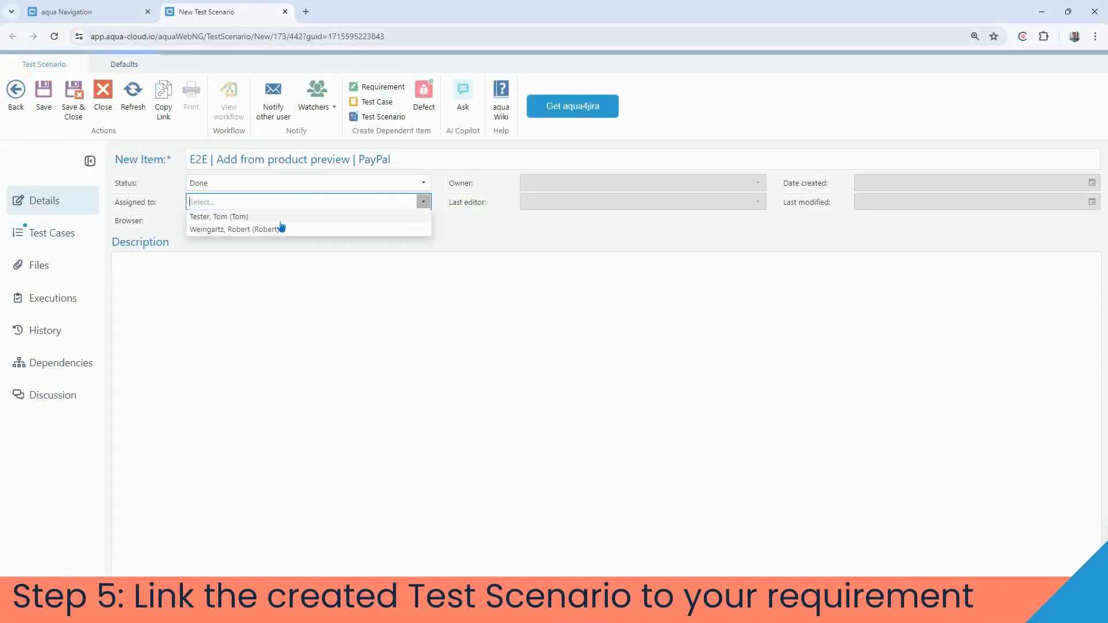
pyautogui.click(279, 217)
pyautogui.click(248, 220)
pyautogui.click(200, 258)
pyautogui.click(149, 197)
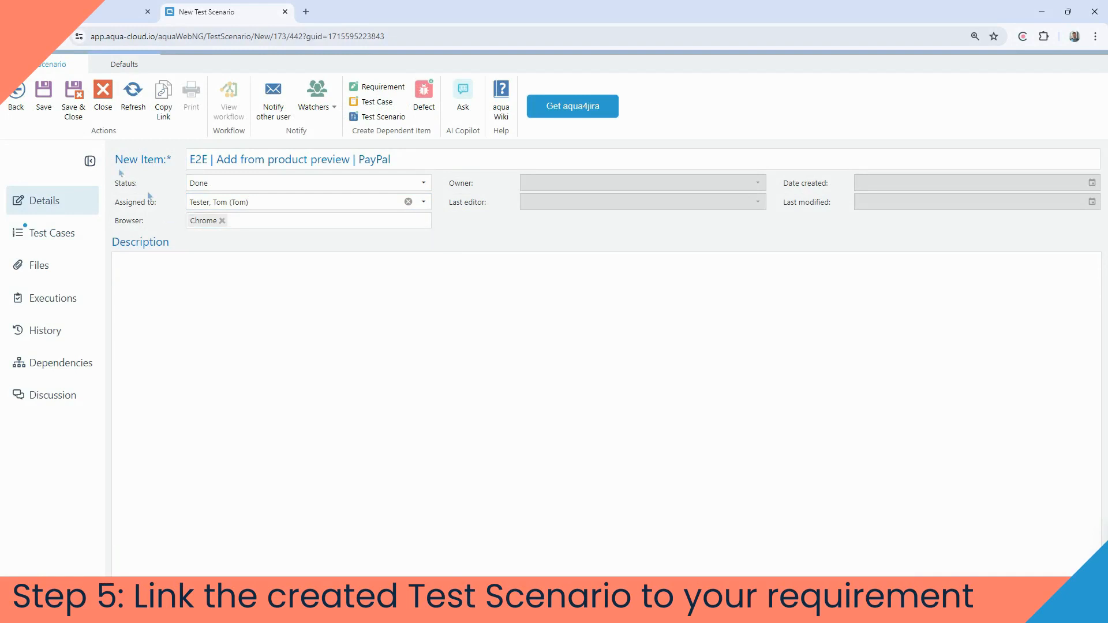
pyautogui.click(36, 98)
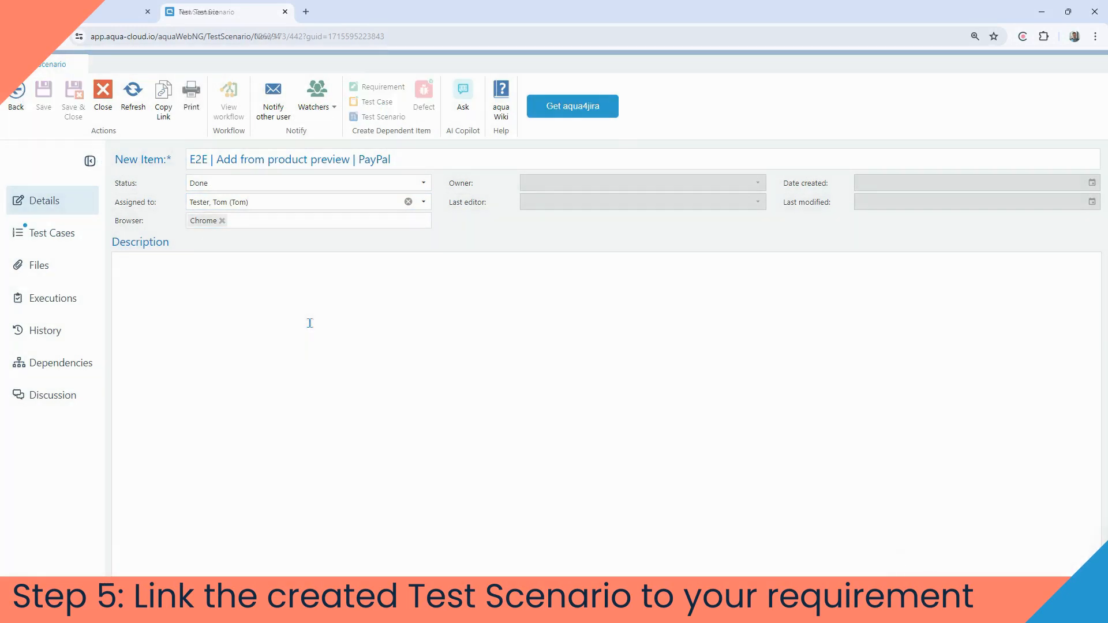
# Show the scenario's dependencies as a tree and link the Intuitive Shopping Website requirement as "is related to"
pyautogui.click(84, 366)
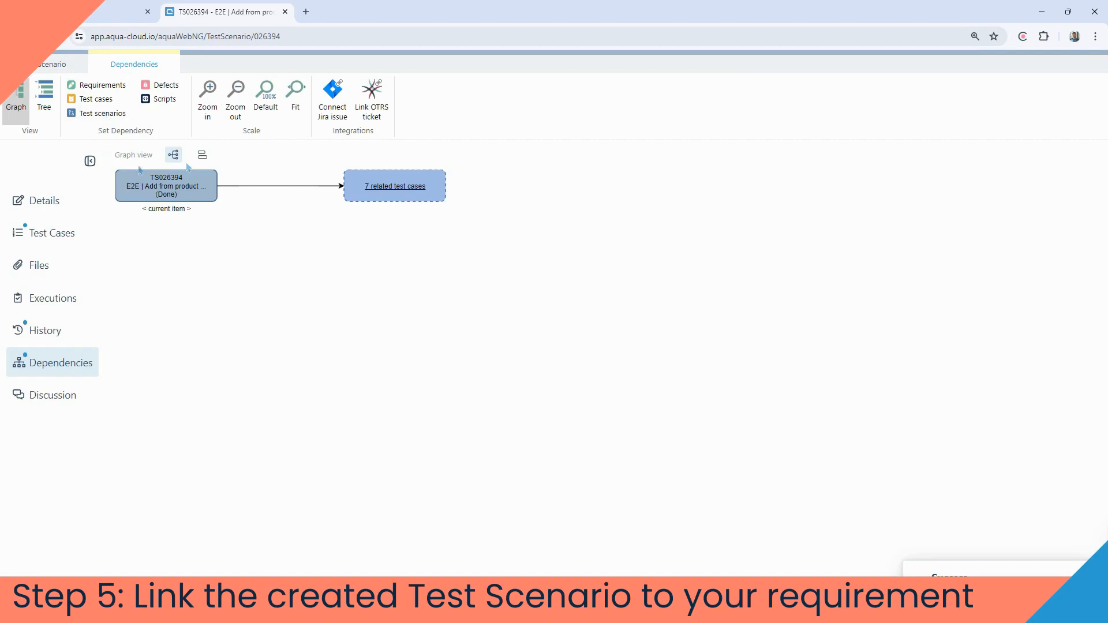
pyautogui.click(202, 155)
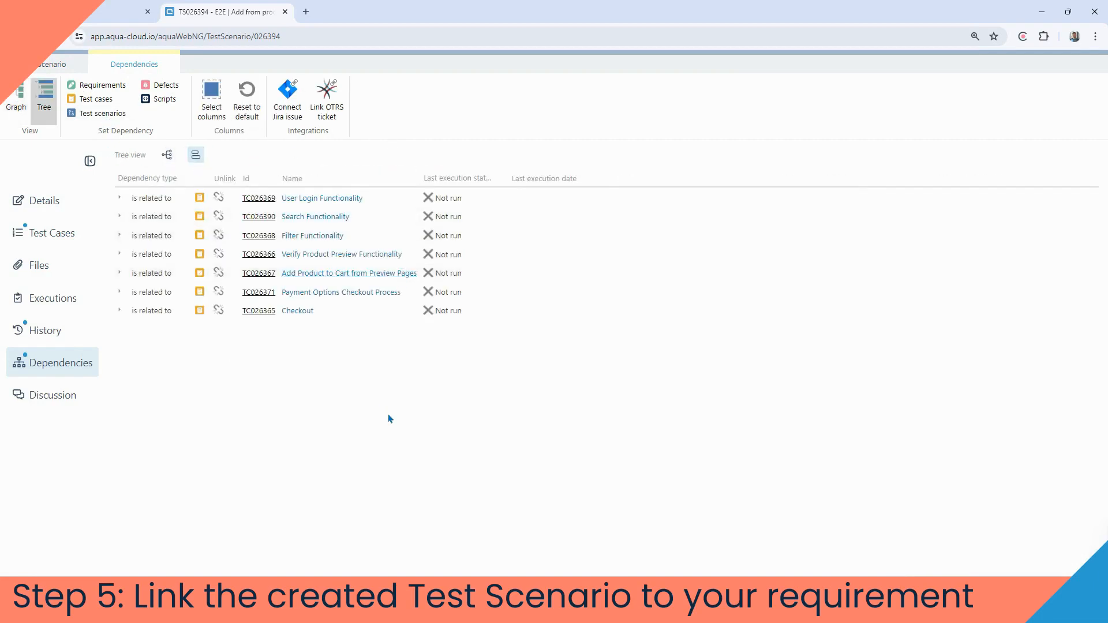
pyautogui.click(98, 85)
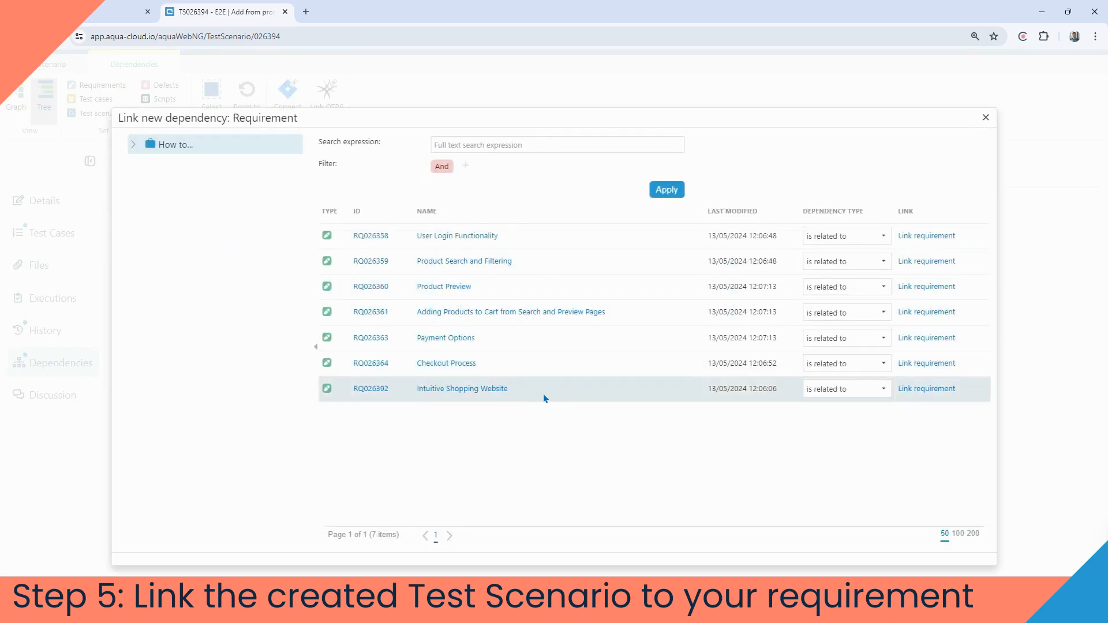
pyautogui.click(908, 388)
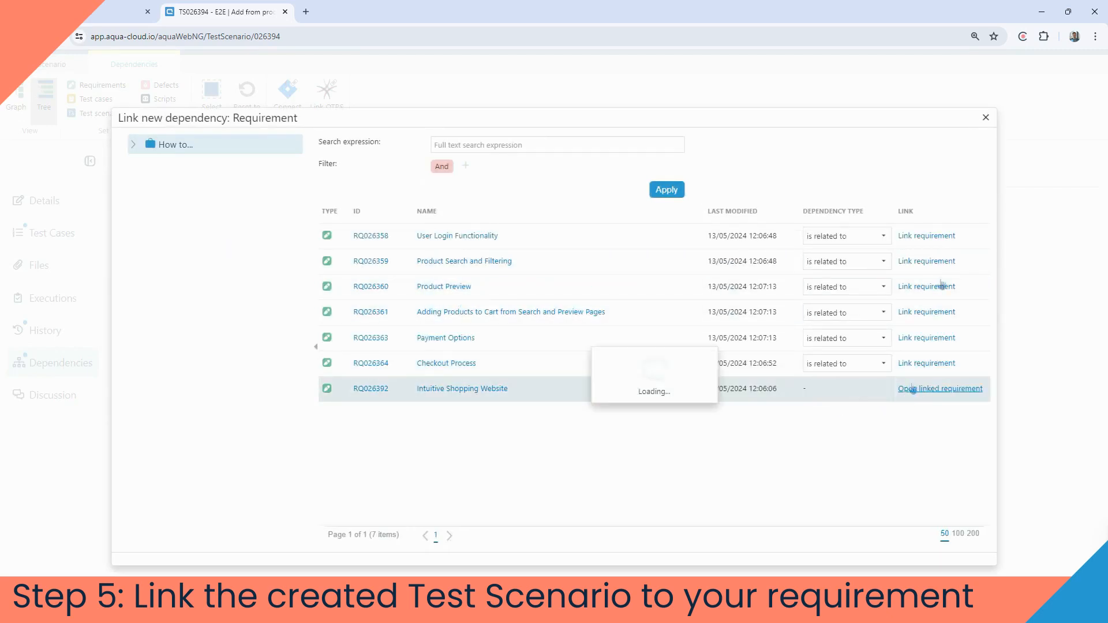
pyautogui.click(990, 118)
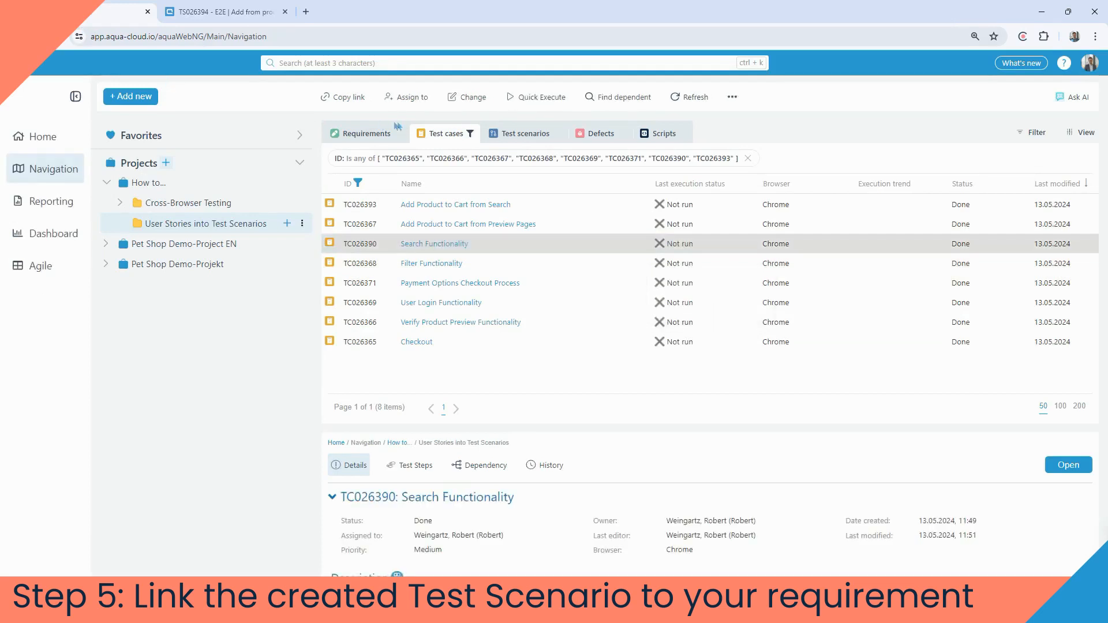
# Sort the project's requirements list by hierarchy and add the Covered by Test Scenarios column before Status
pyautogui.click(382, 134)
pyautogui.click(669, 158)
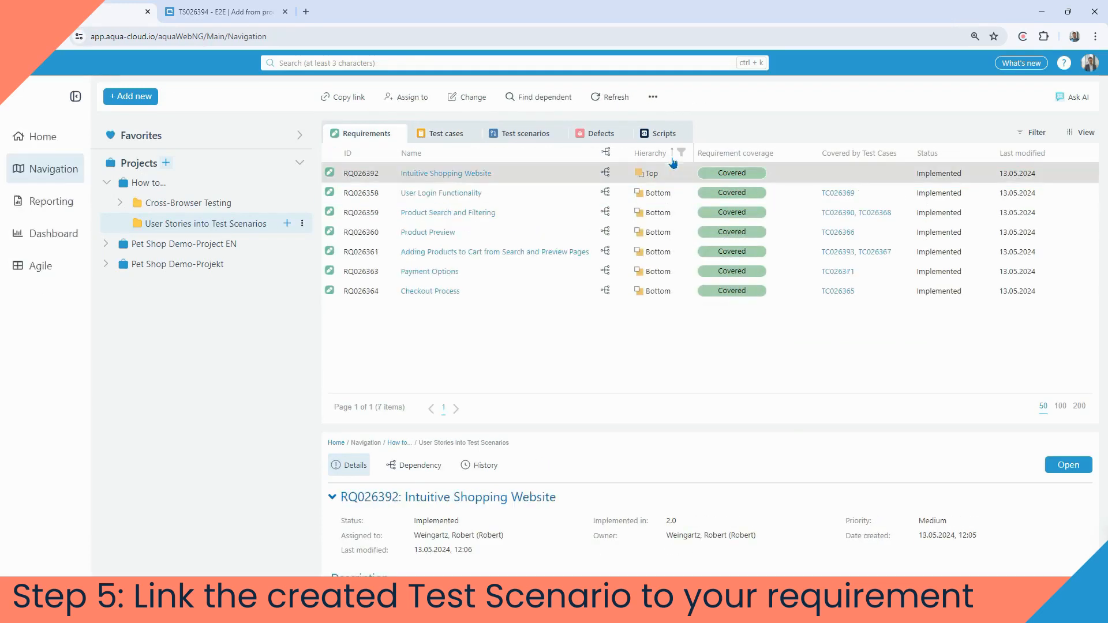
pyautogui.click(1076, 136)
pyautogui.click(1035, 248)
pyautogui.moveTo(1007, 325); pyautogui.dragTo(900, 226)
pyautogui.click(1085, 240)
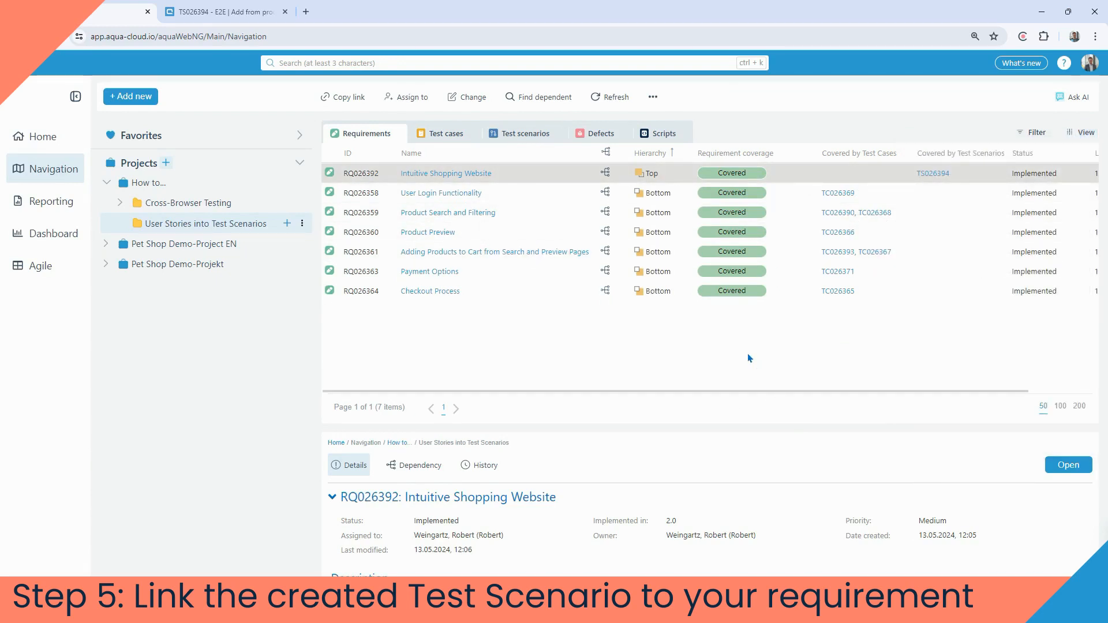